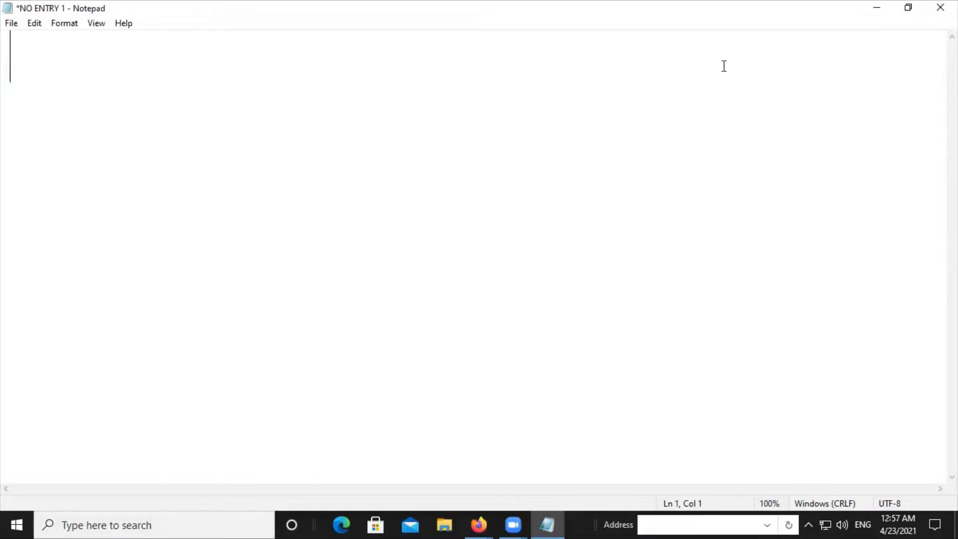
Minimize and bring back the note's window, restore it to a smaller size and maximize it again.
click(875, 10)
click(553, 517)
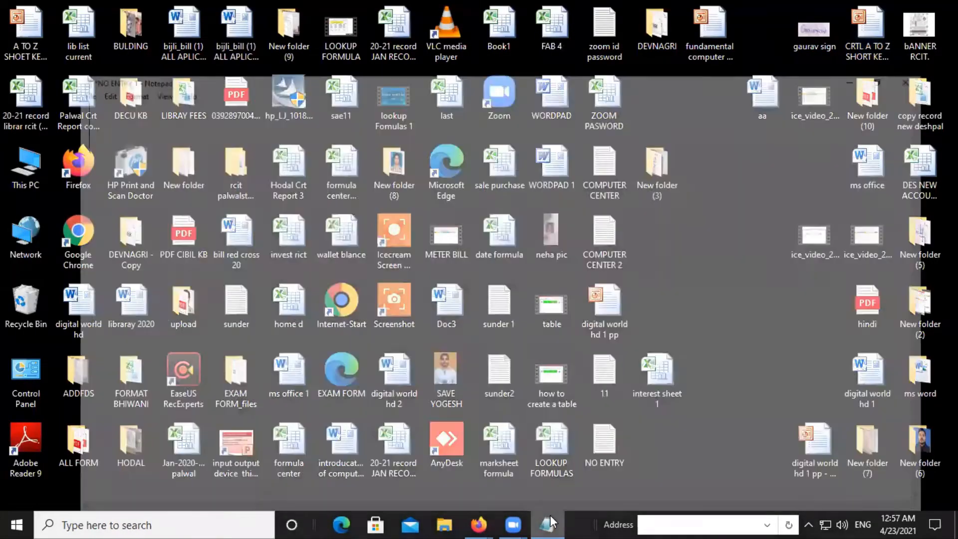
click(909, 7)
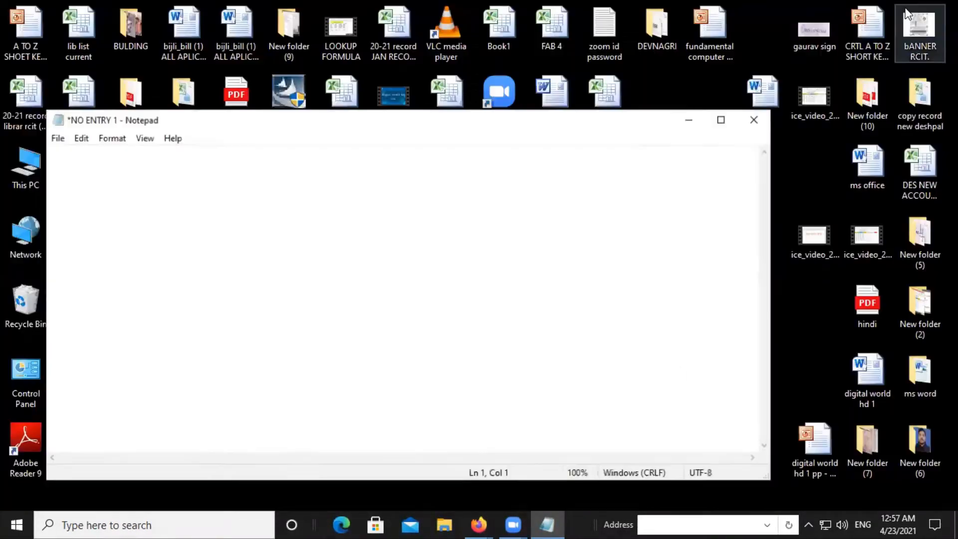
click(726, 128)
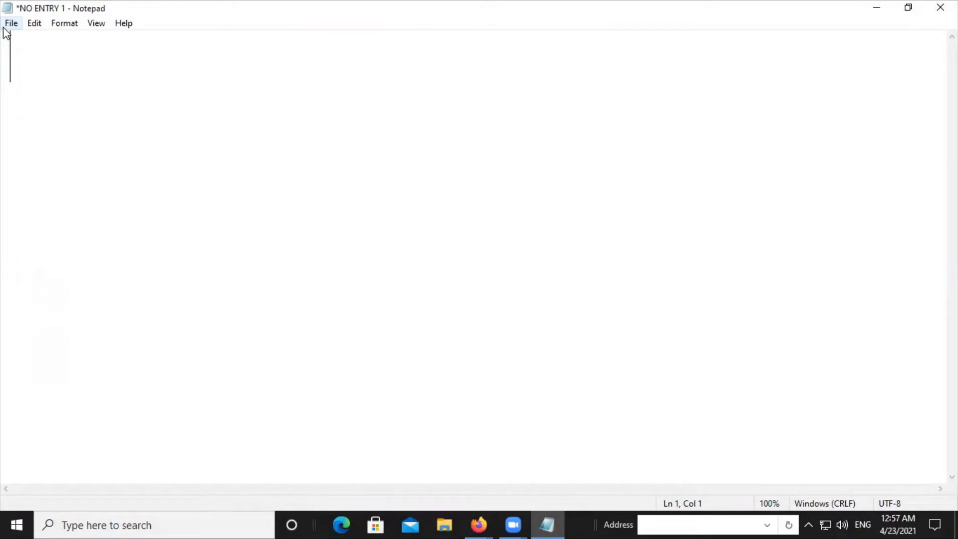
Write "NO ENTRY WITH OUT PERMISSION" as the note's first line and start a new line below it.
text(N)
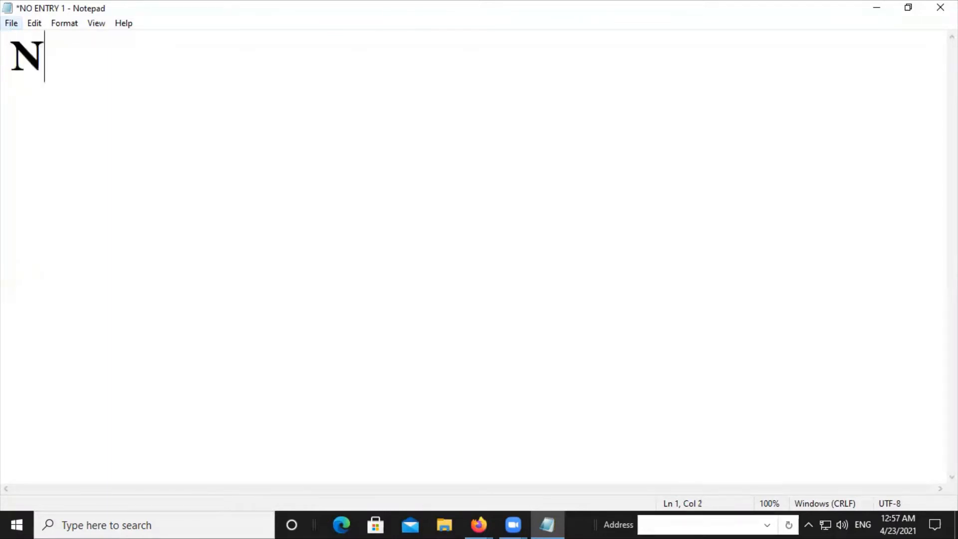
text(O EN)
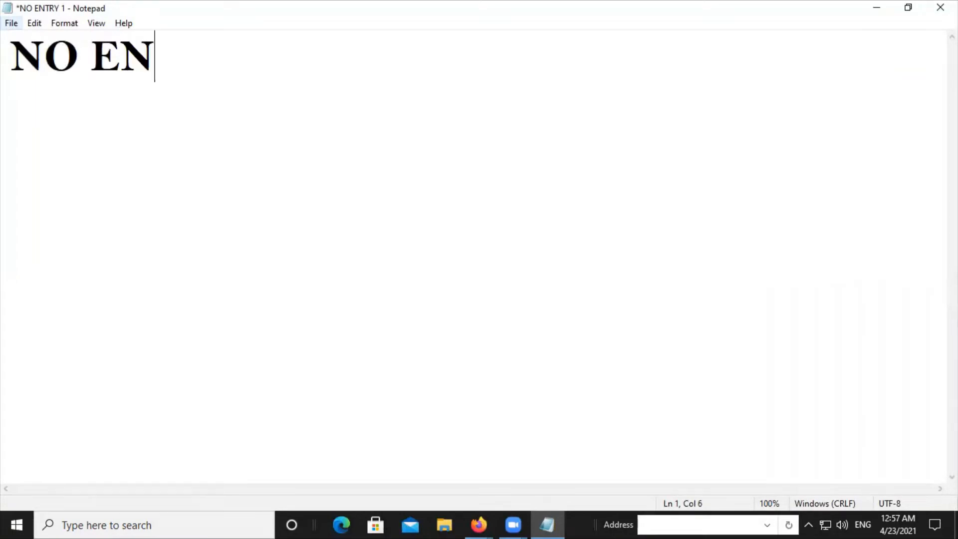
text(TRY WITH)
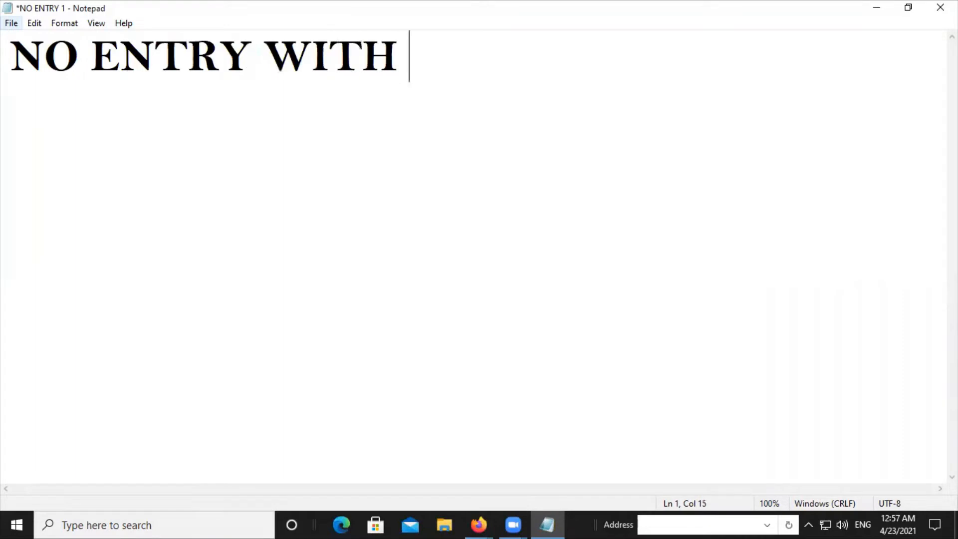
text( POUT)
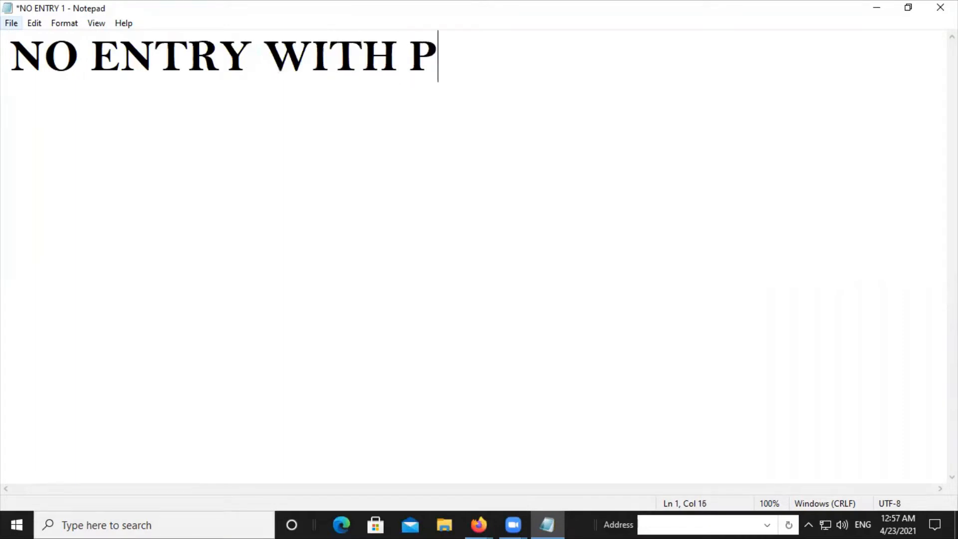
key(BackSpace)
key(BackSpace)
key(BackSpace)
key(BackSpace)
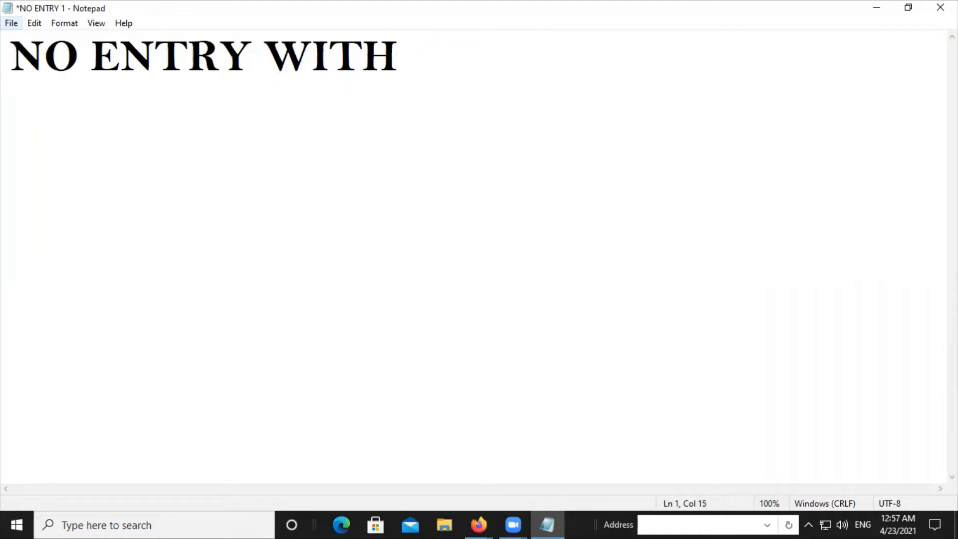
text(OUT)
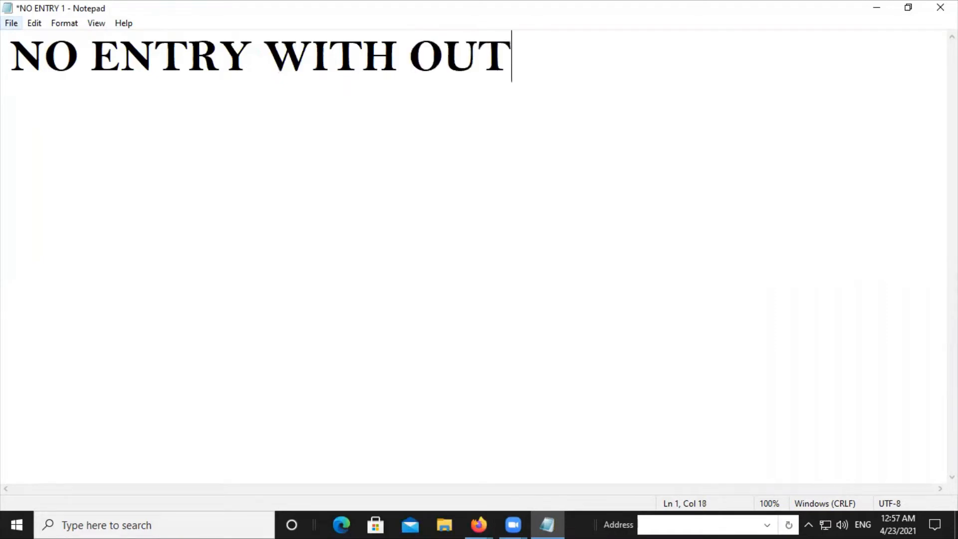
text( PERM)
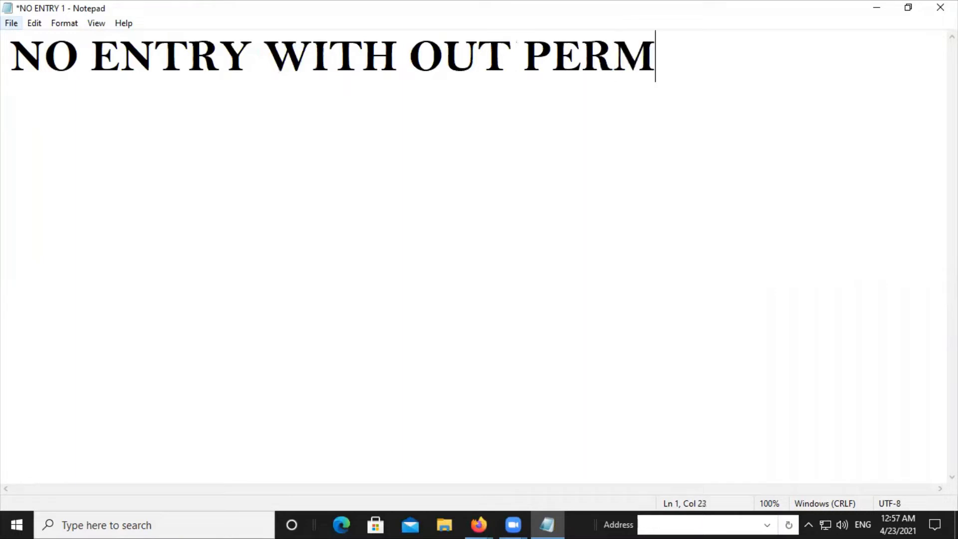
text(ISSIO)
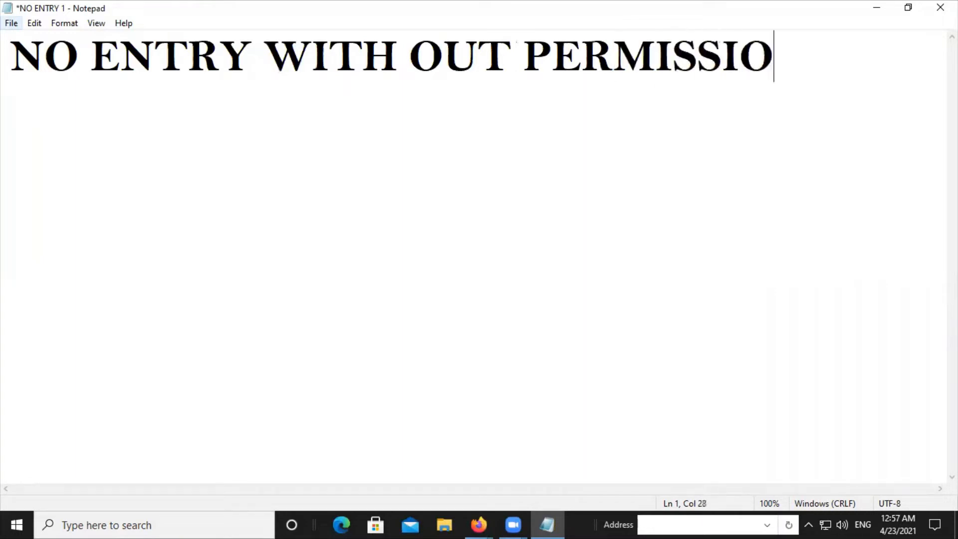
text(N)
key(Return)
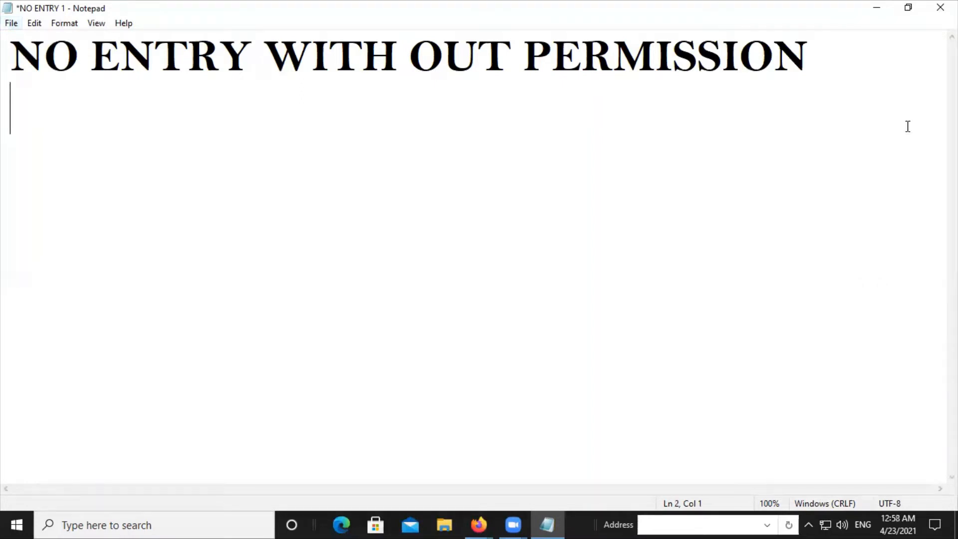
Start a new blank document, saving the changes to NO ENTRY 1.txt.
click(12, 25)
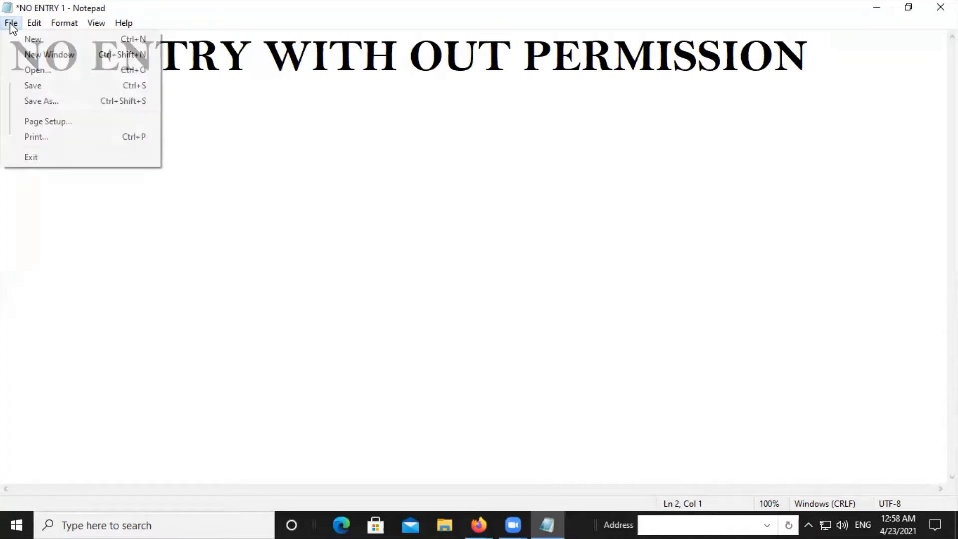
click(30, 39)
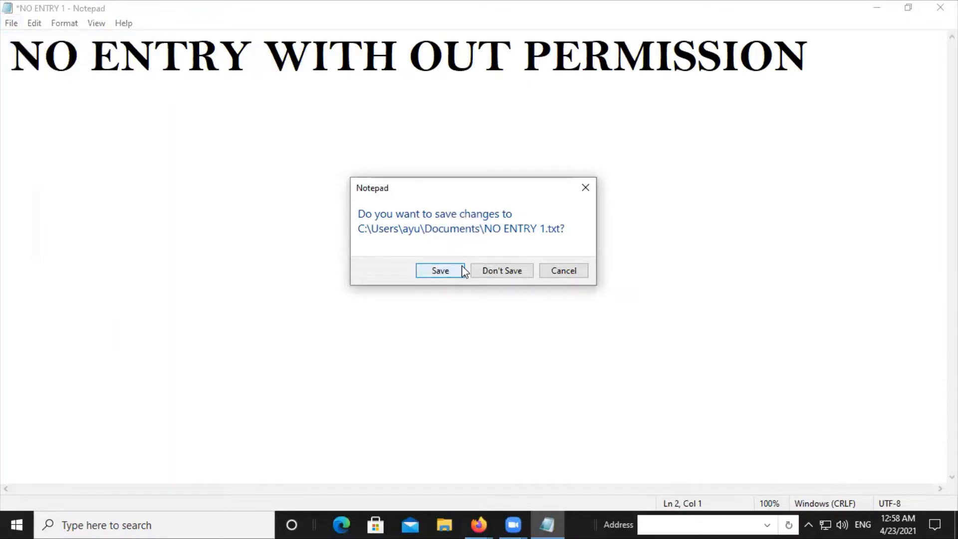
click(445, 273)
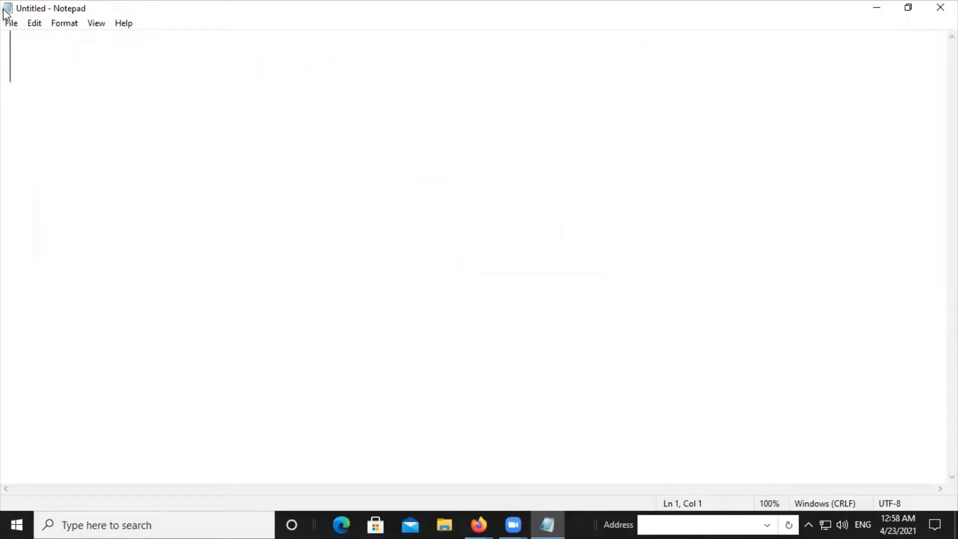
Open an additional blank Notepad window and close it again.
click(10, 23)
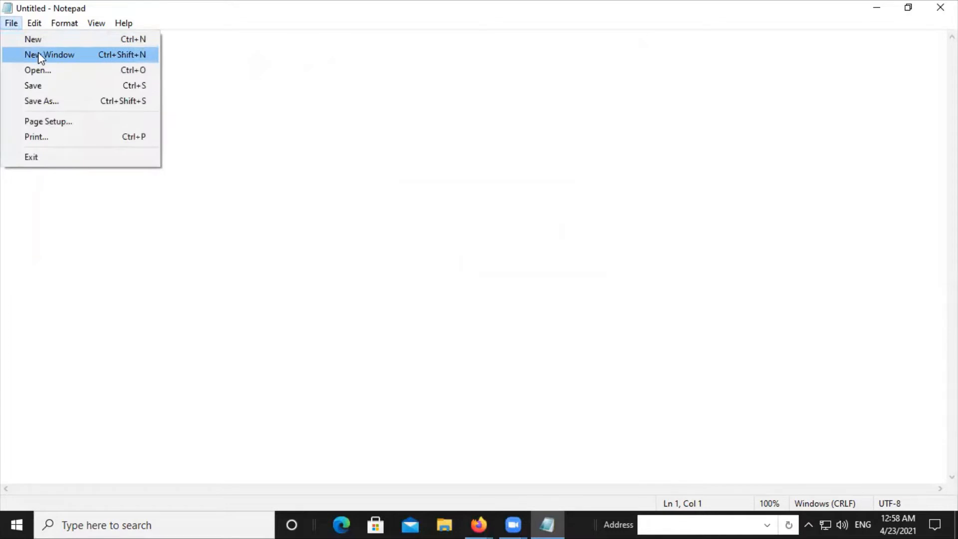
click(40, 55)
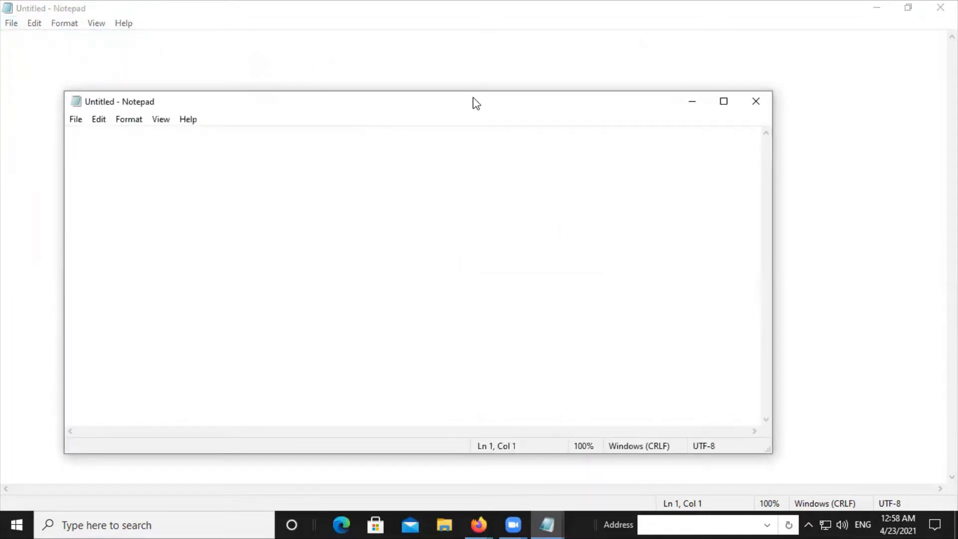
click(756, 101)
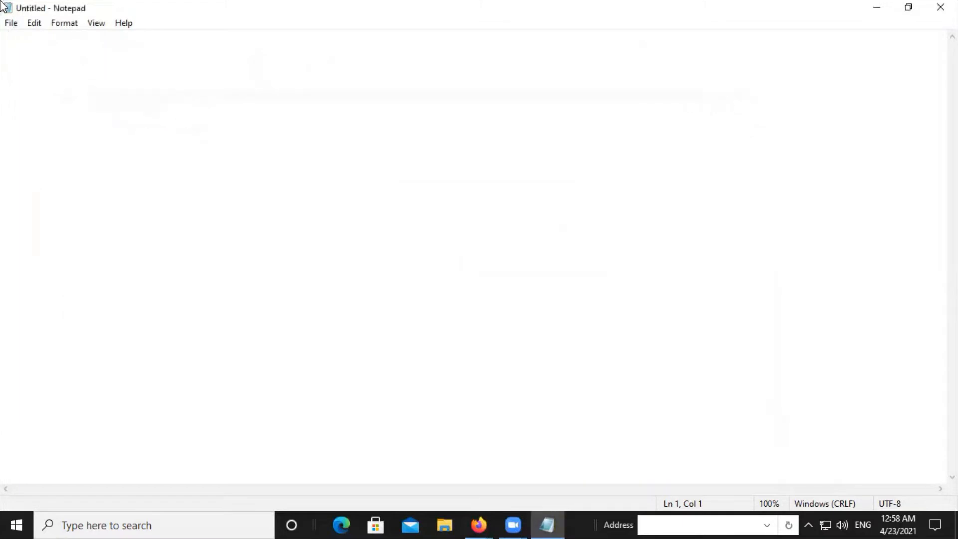
Bring up the Open dialog to choose an existing text file.
click(9, 21)
click(10, 21)
click(16, 24)
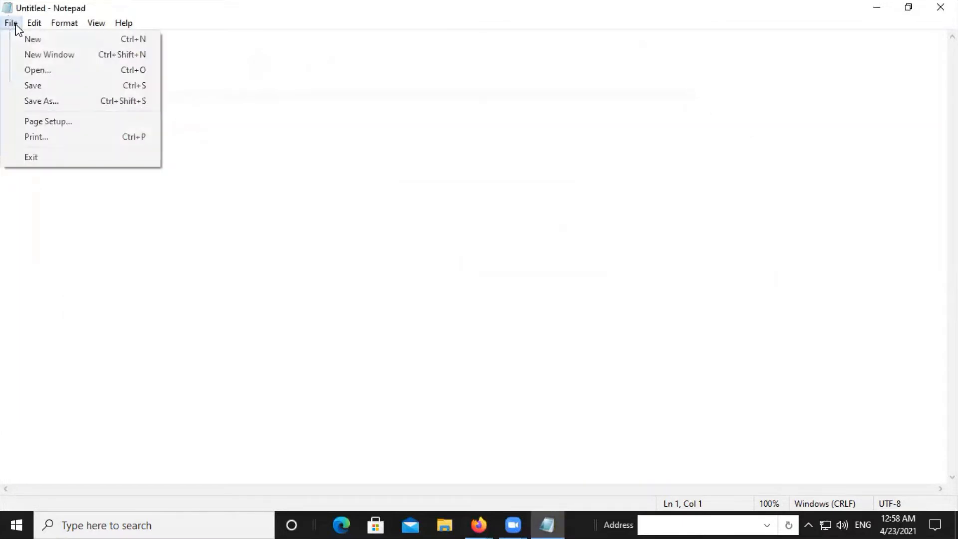
click(34, 71)
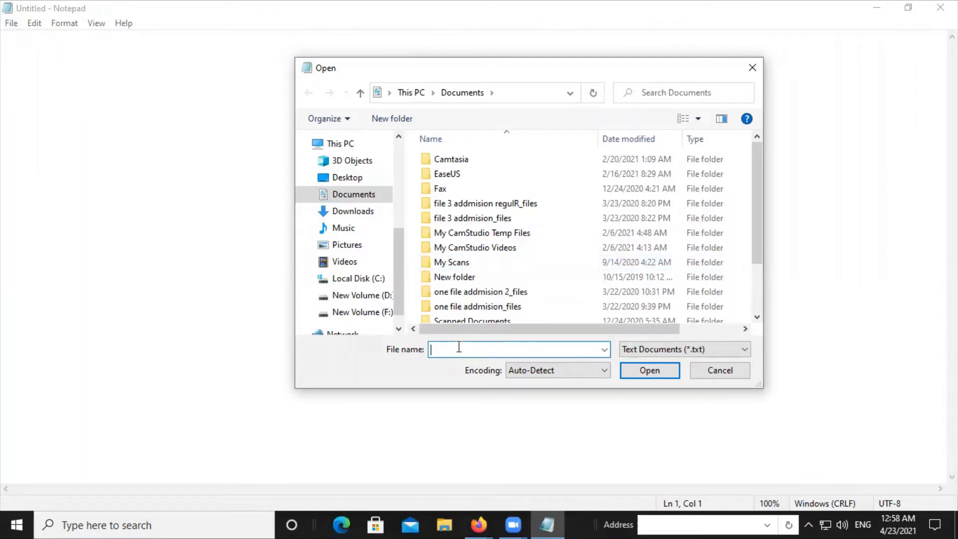
text(ENTRY)
click(605, 349)
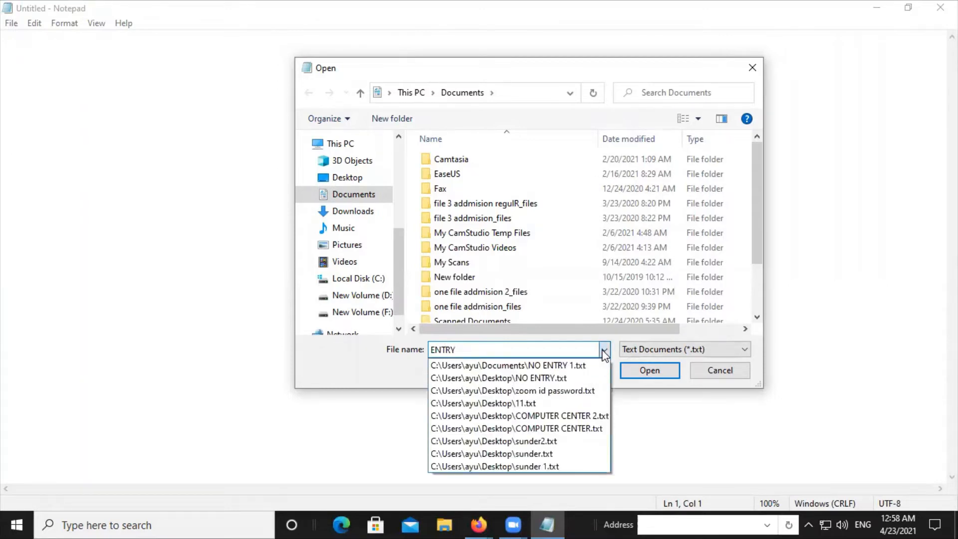
click(604, 352)
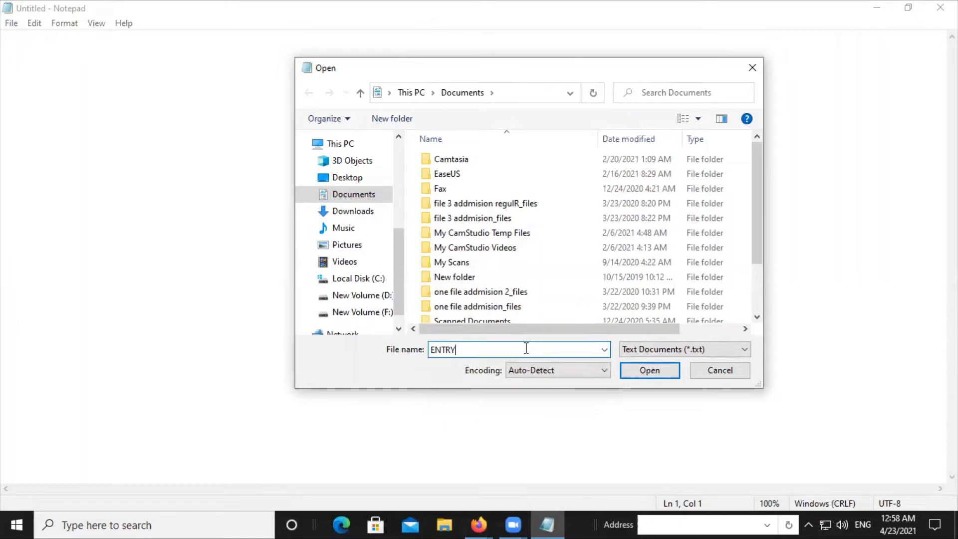
key(BackSpace)
key(BackSpace)
key(BackSpace)
key(BackSpace)
key(BackSpace)
Open NO ENTRY 1.txt from the Documents folder and save it under its existing name.
text(N)
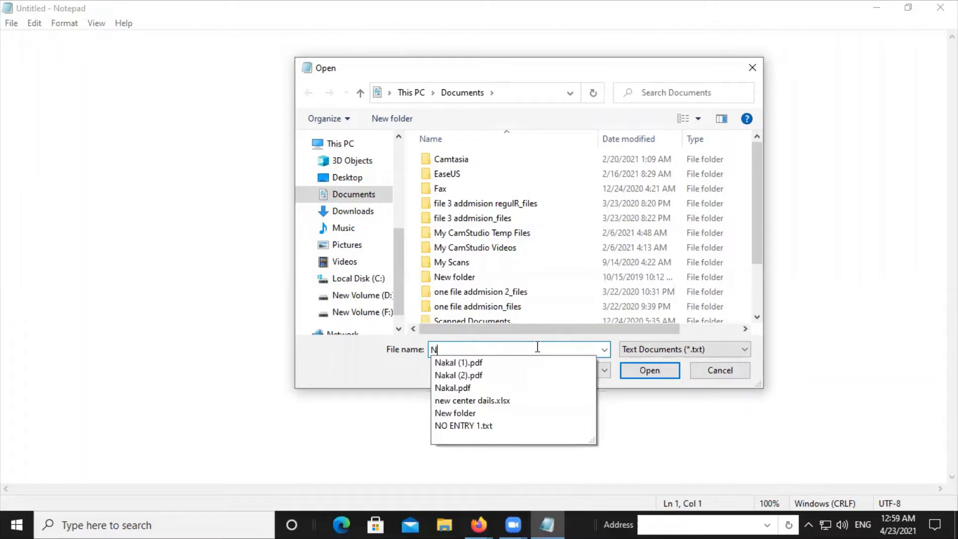
click(491, 426)
click(648, 369)
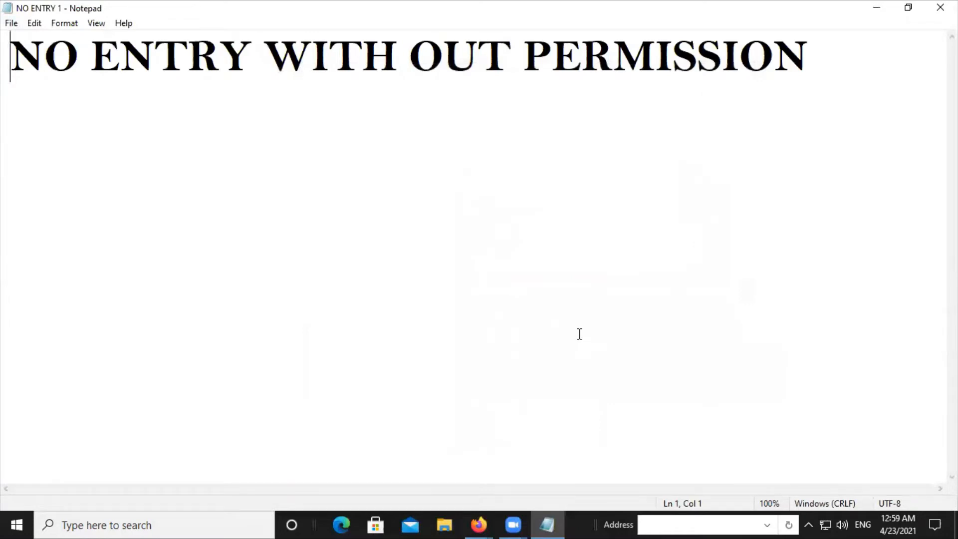
click(11, 23)
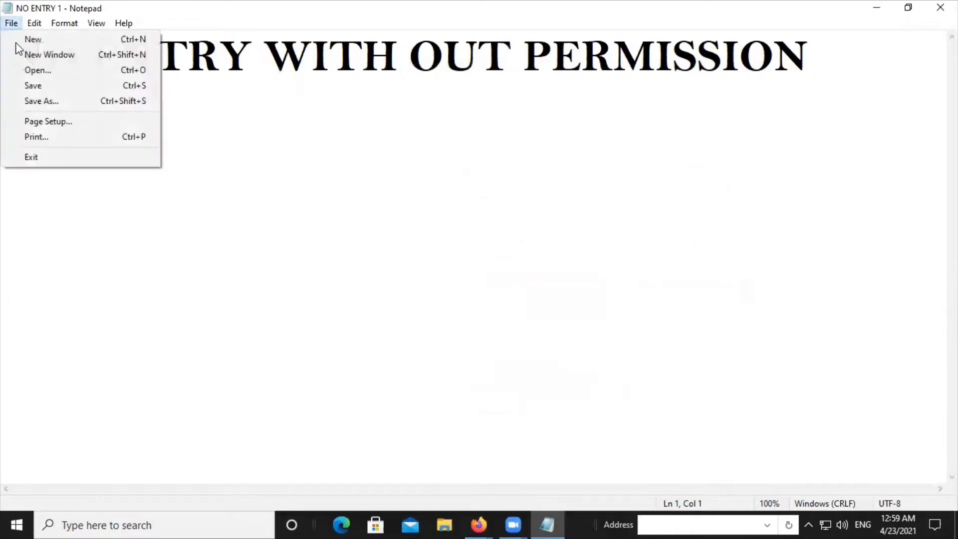
click(37, 87)
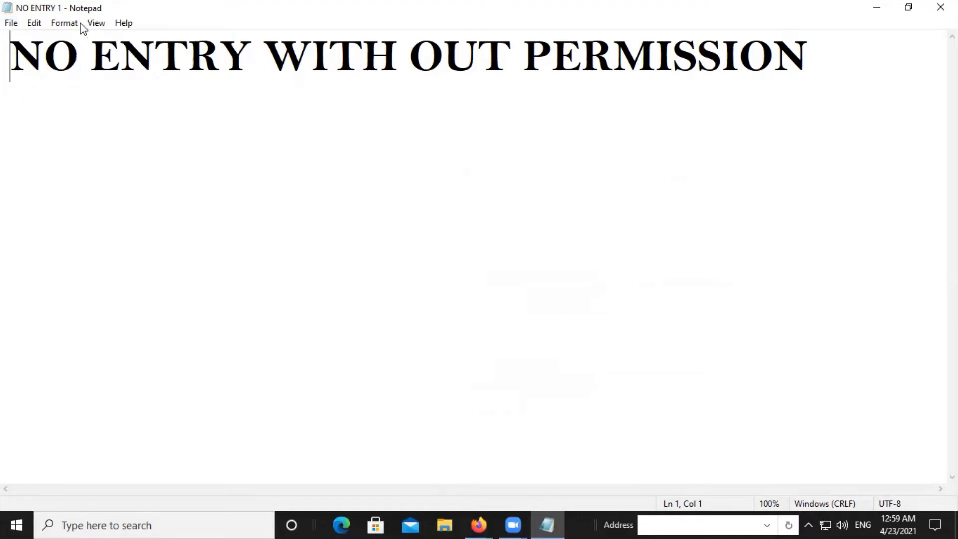
Save a copy of the note to the Desktop under the name NO ENTRY 2.
click(10, 24)
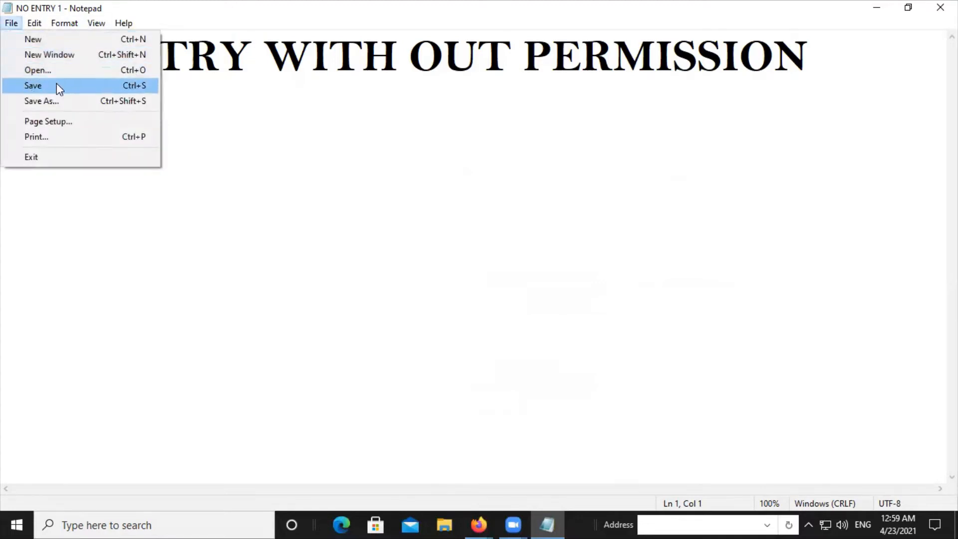
click(54, 102)
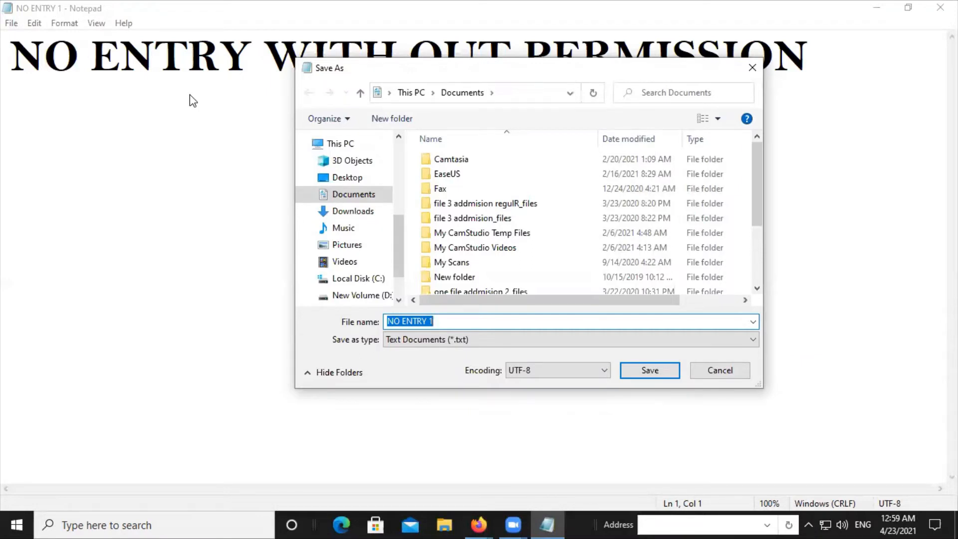
click(445, 318)
key(BackSpace)
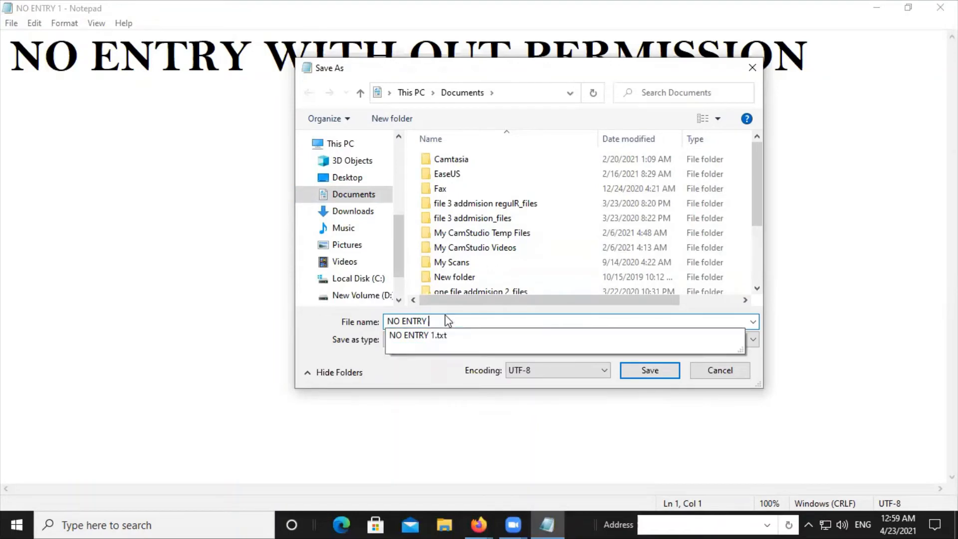
text(2)
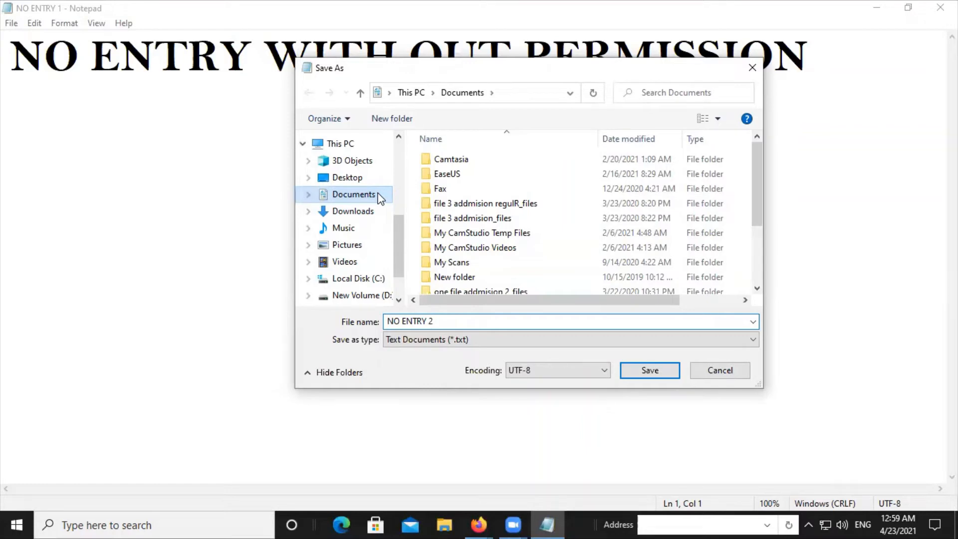
click(359, 179)
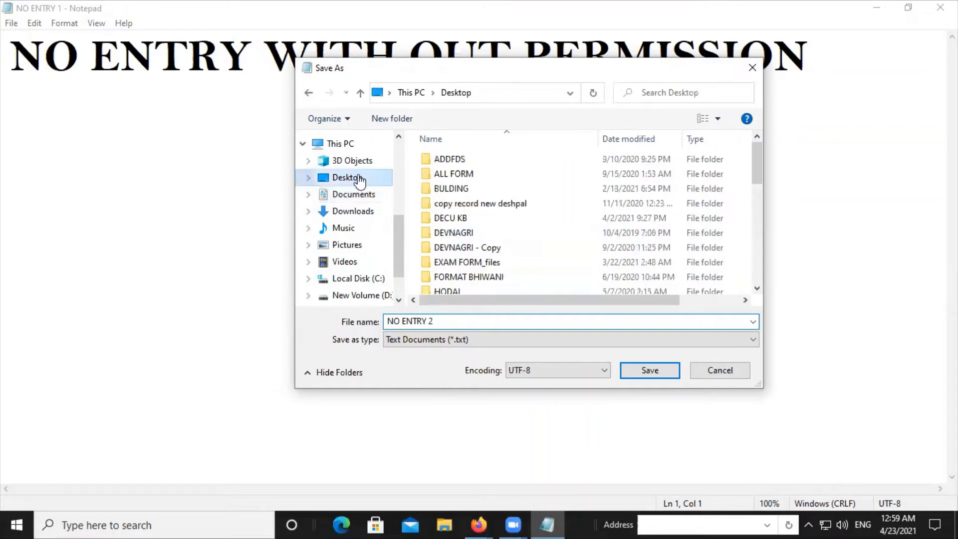
click(648, 370)
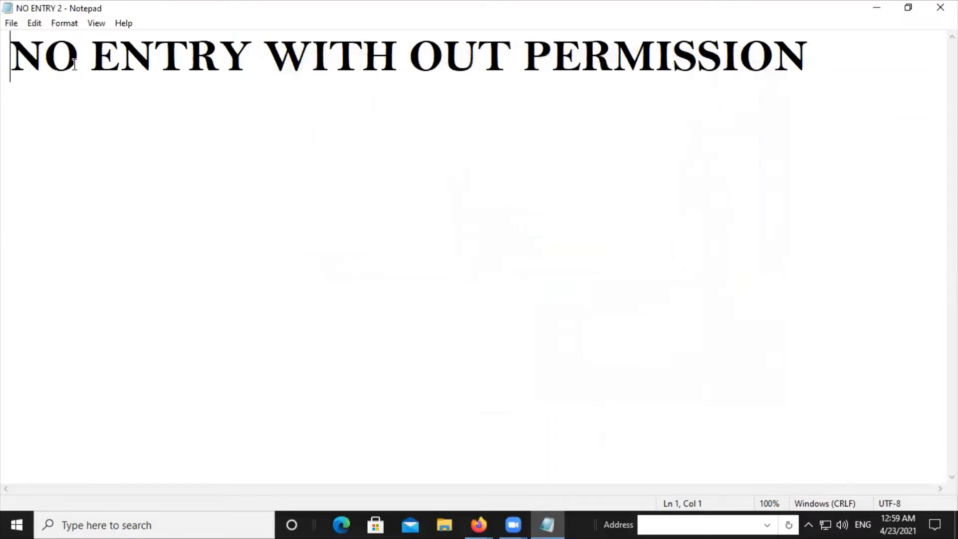
Open the page setup for the note and set the paper size to A5.
click(11, 23)
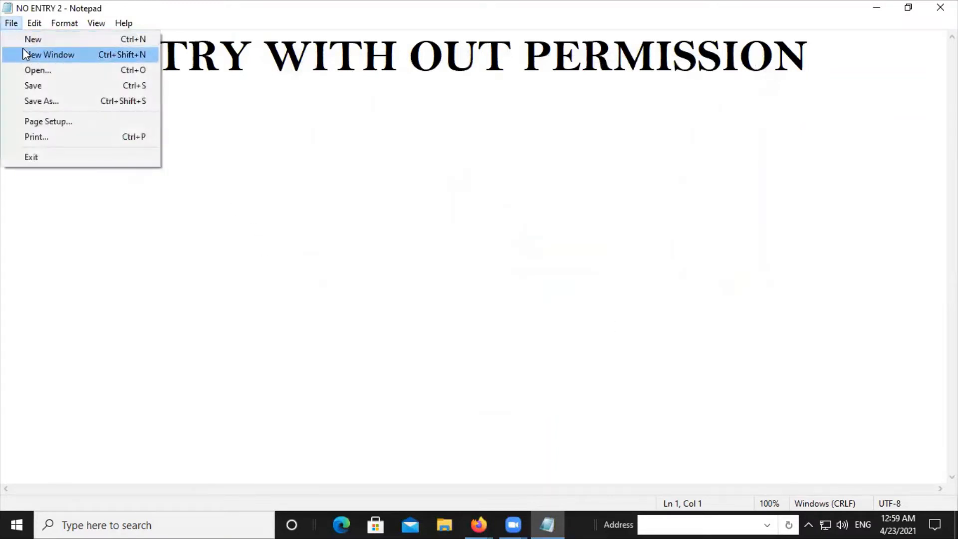
click(30, 124)
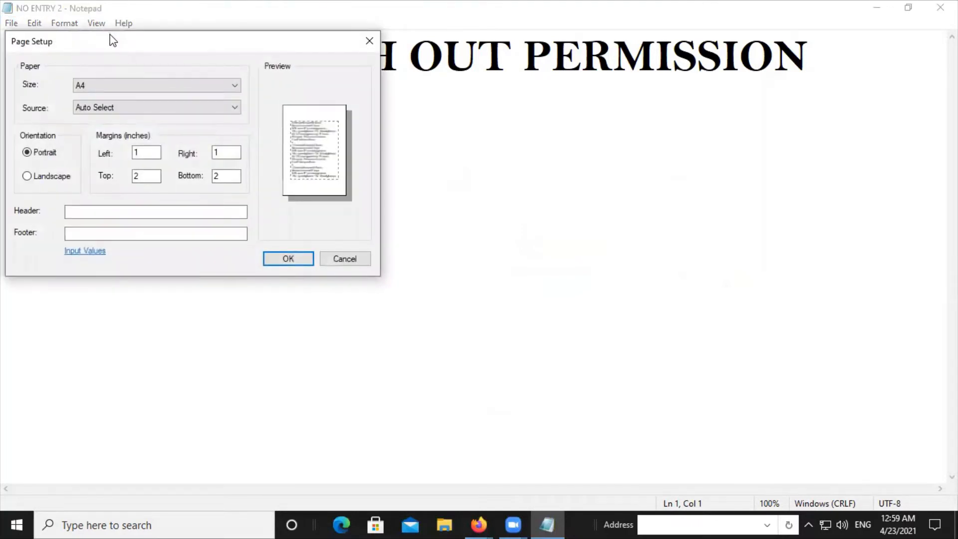
drag(113, 41, 391, 88)
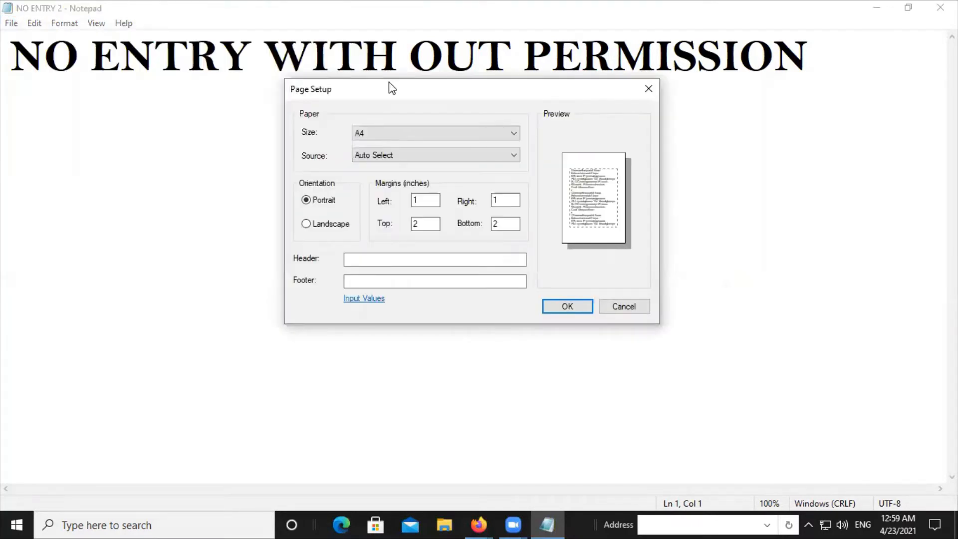
click(514, 134)
click(470, 173)
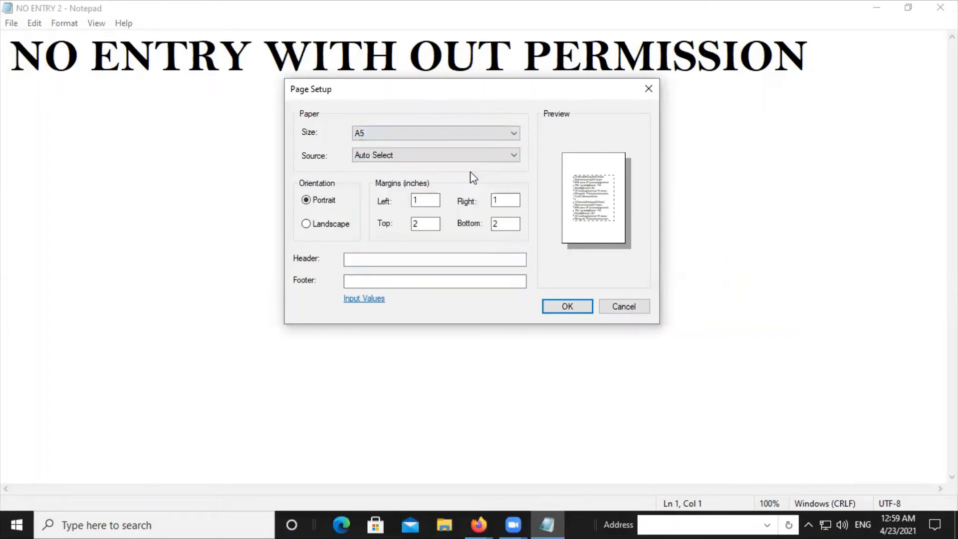
Set the left and right page margins to 2 inches.
click(432, 199)
key(BackSpace)
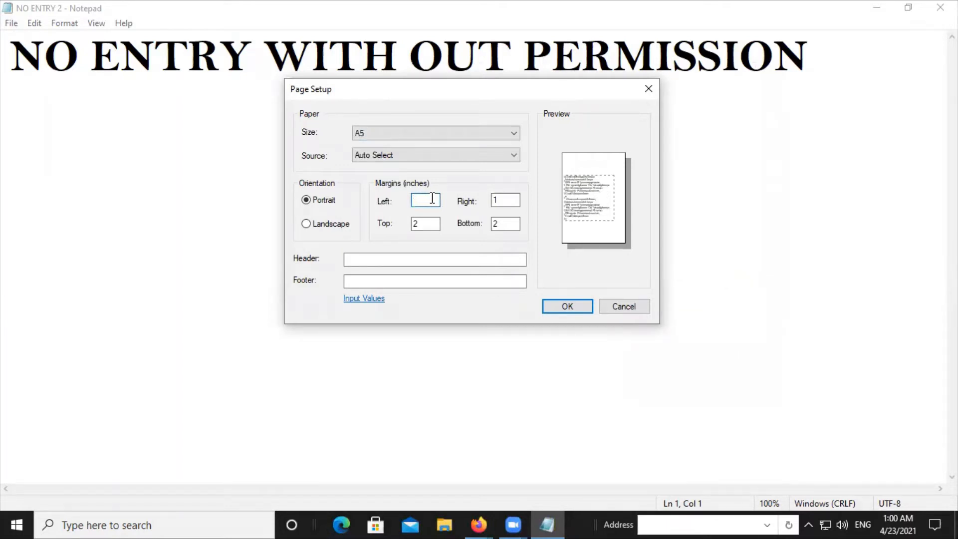
text(2)
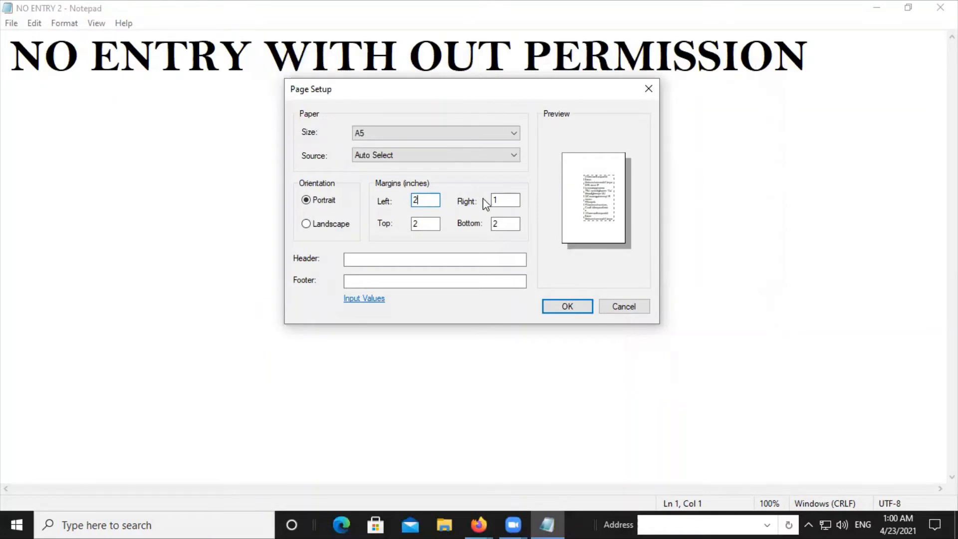
click(502, 198)
key(BackSpace)
text(2)
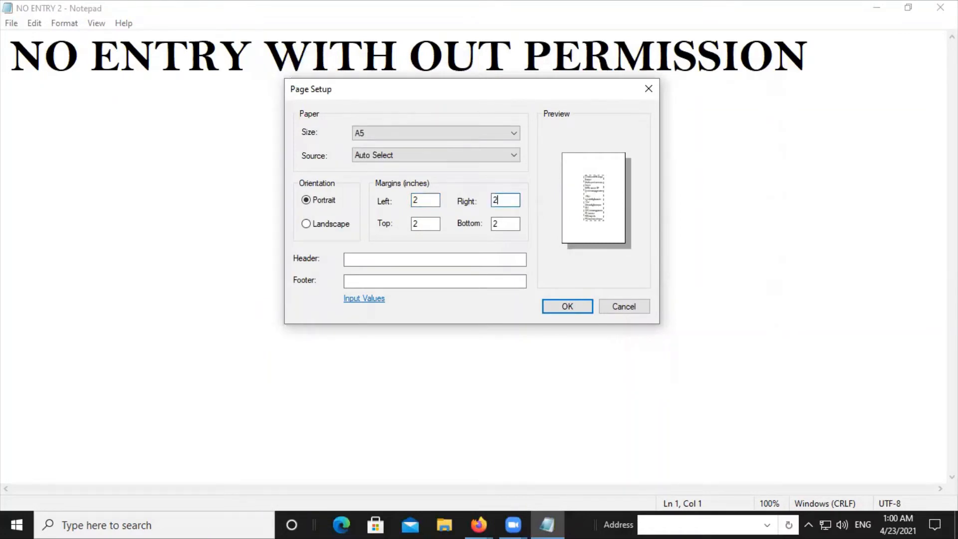
Set all four page margins to 1 inch and apply Landscape orientation to the page setup.
click(425, 201)
key(BackSpace)
text(1)
key(Tab)
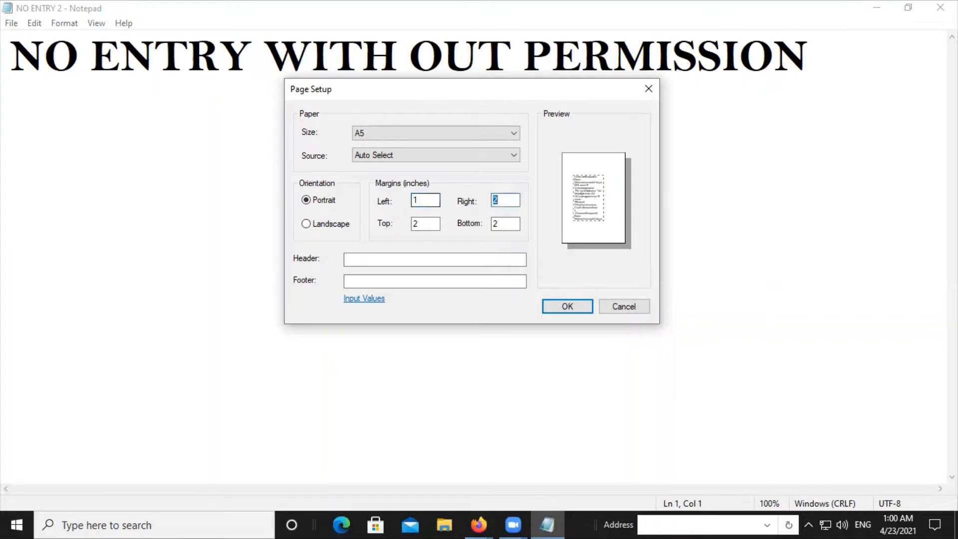
text(1)
key(Tab)
text(1)
key(Tab)
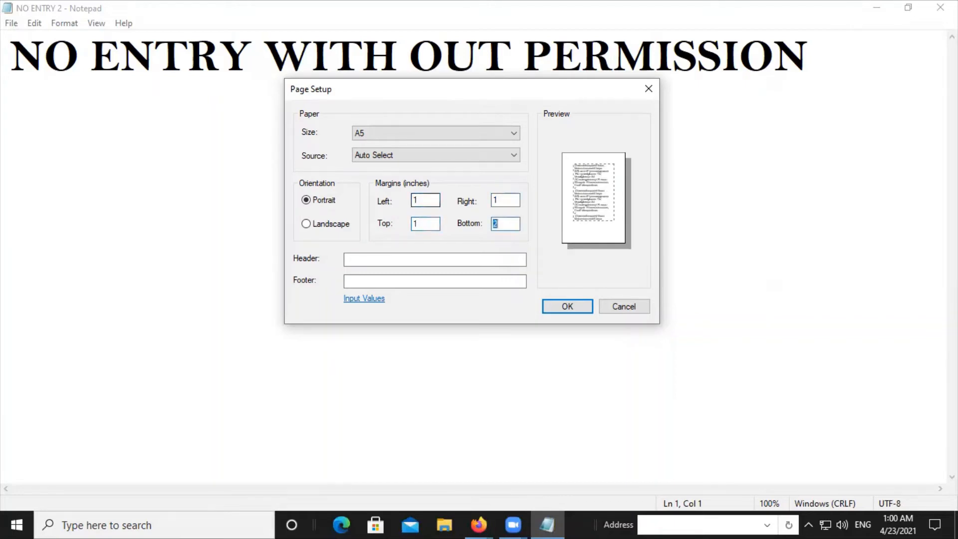
text(1)
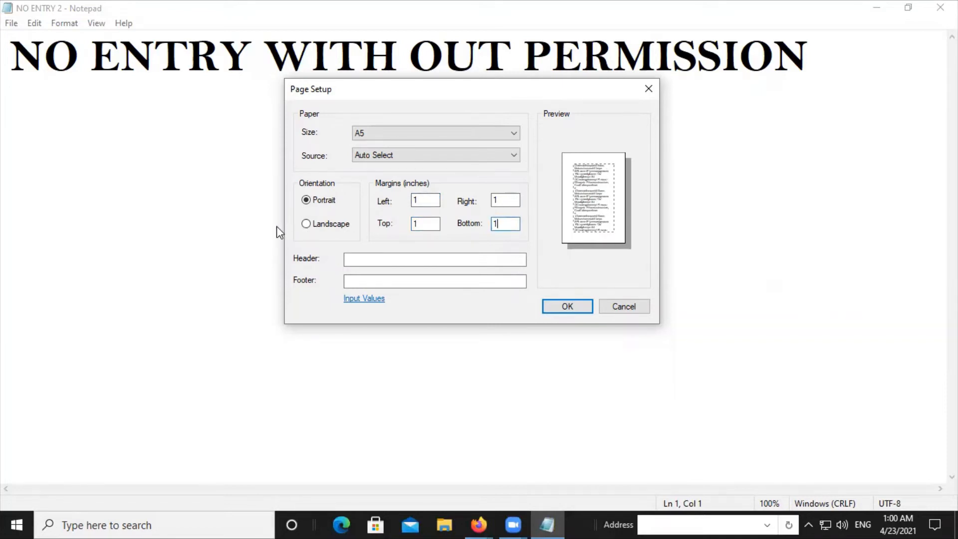
click(307, 225)
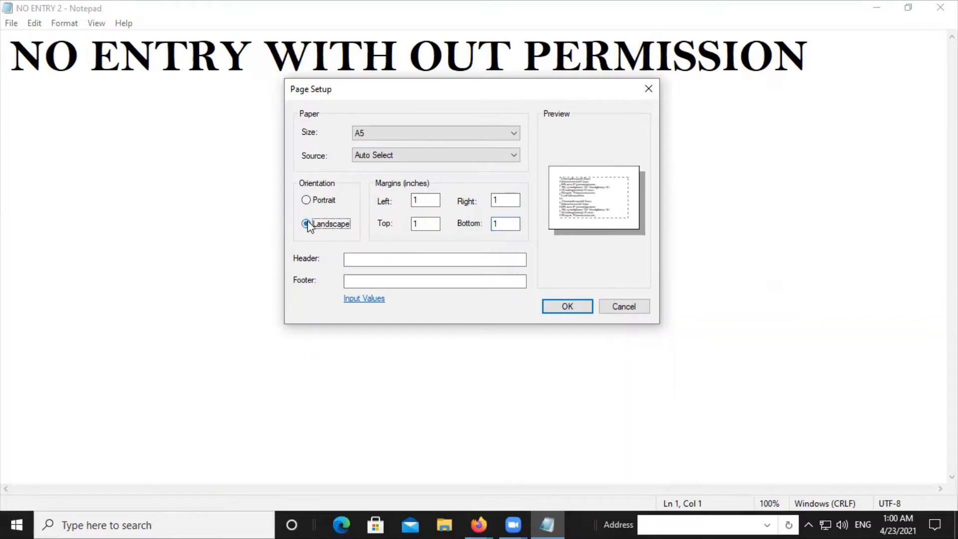
click(561, 306)
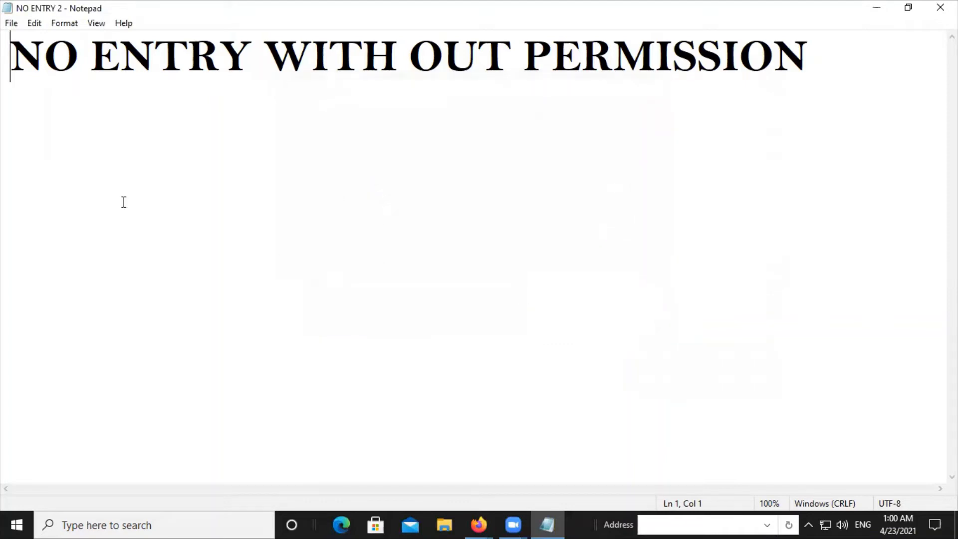
Print 4 copies of the note on the HP LaserJet 1018 printer.
click(10, 23)
click(31, 136)
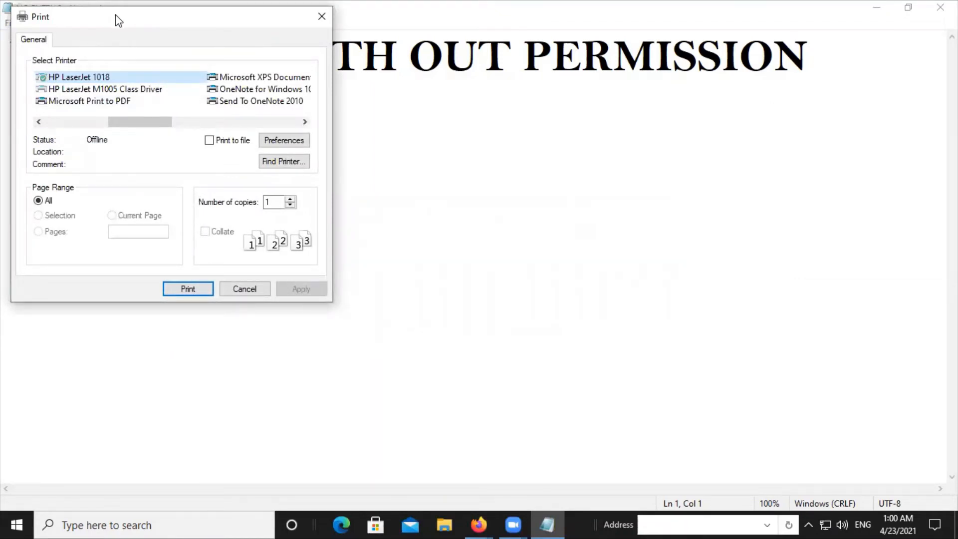
drag(115, 19, 255, 45)
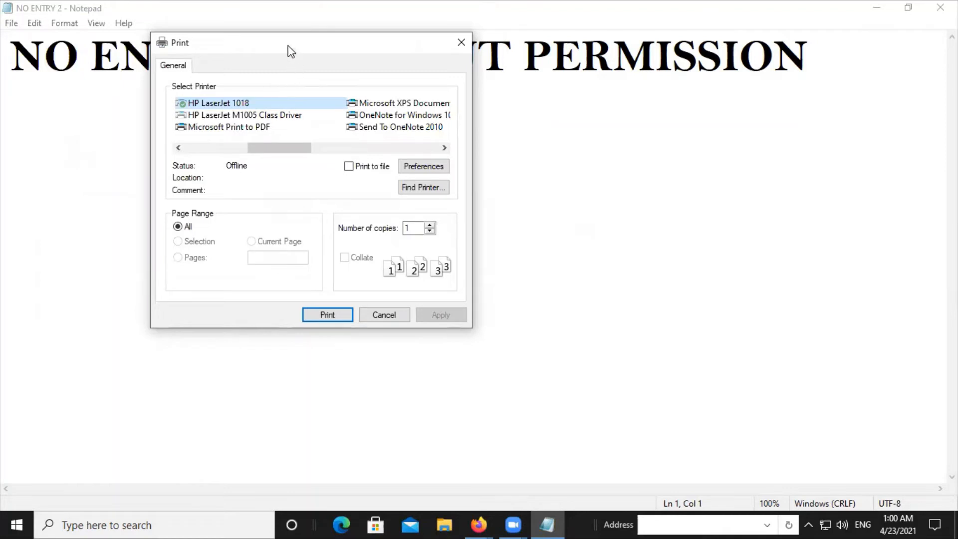
drag(289, 45, 363, 52)
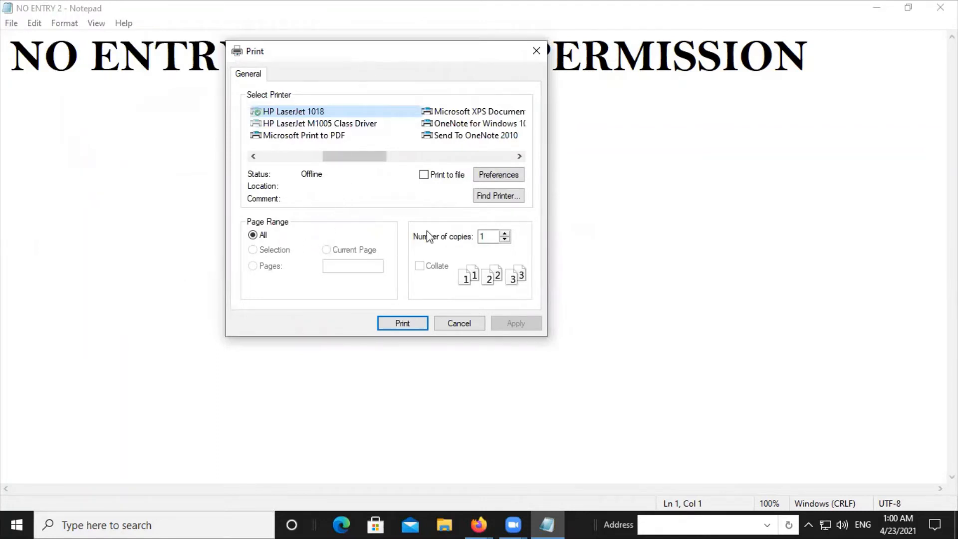
click(492, 233)
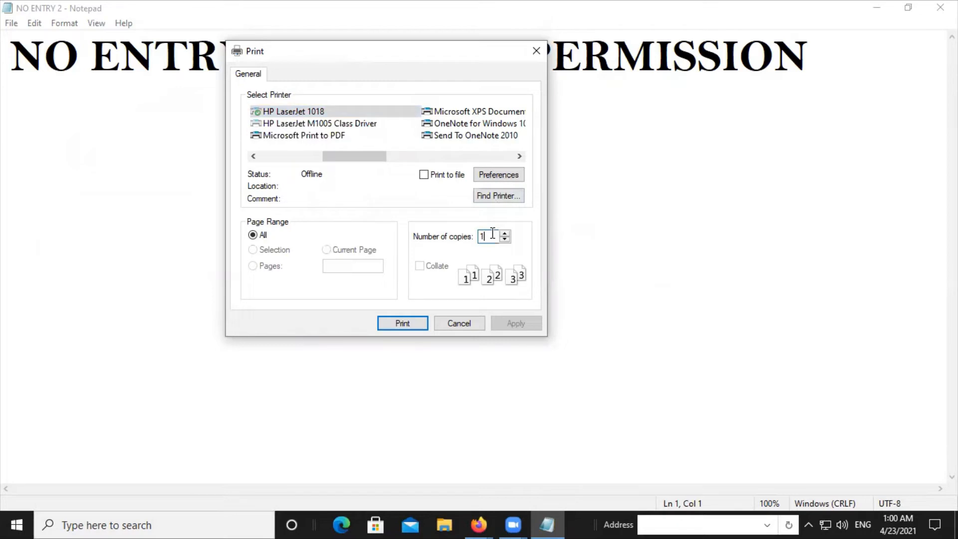
key(BackSpace)
text(4)
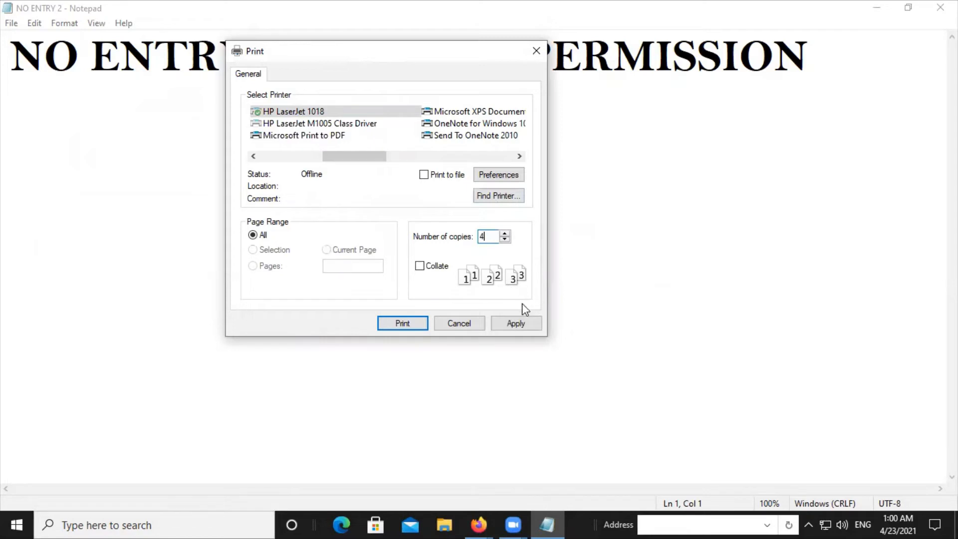
click(516, 322)
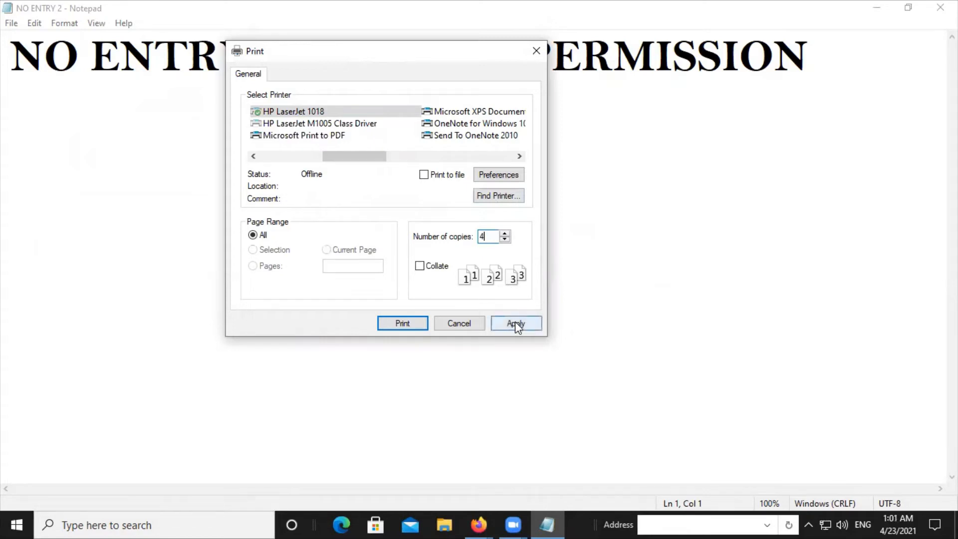
click(403, 324)
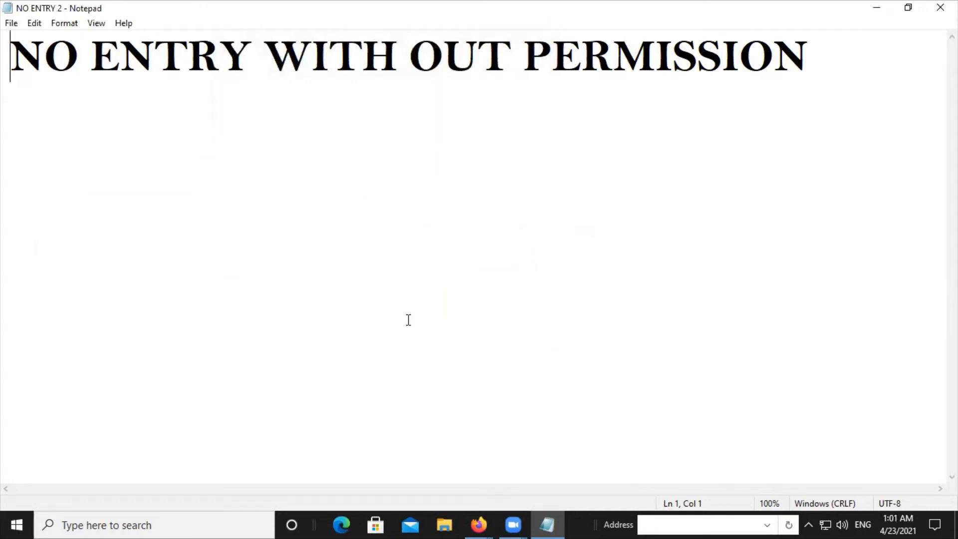
click(12, 24)
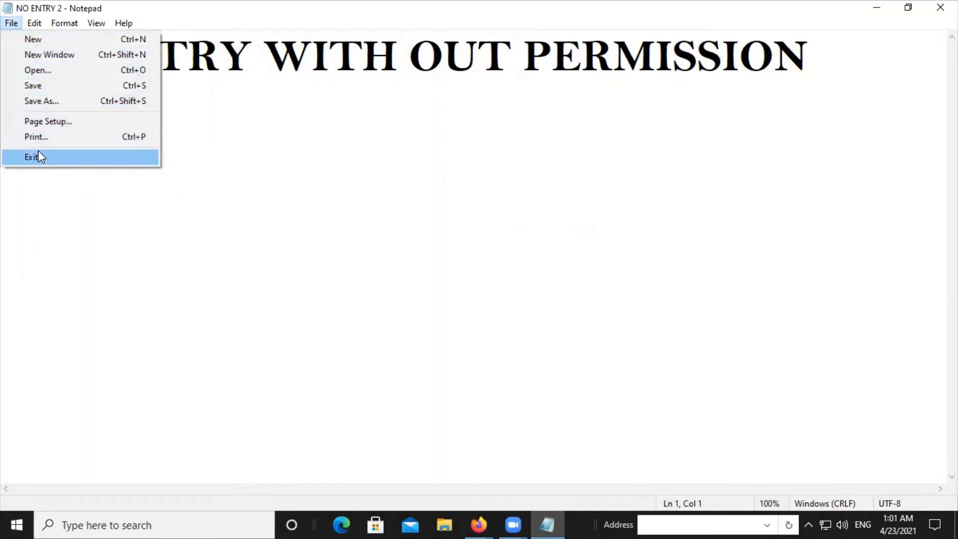
mouse_move(35, 23)
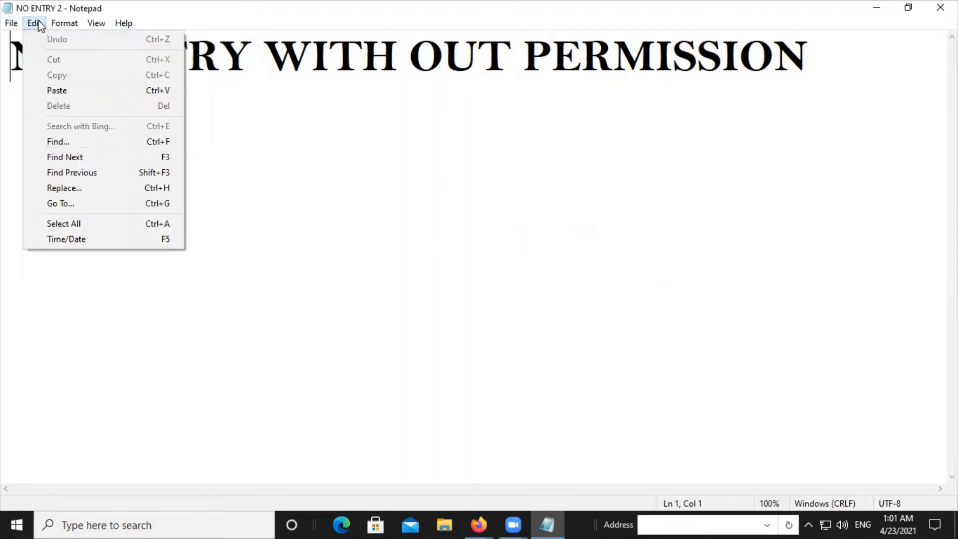
Add a second line reading "TO ROAD" below the existing text.
click(817, 59)
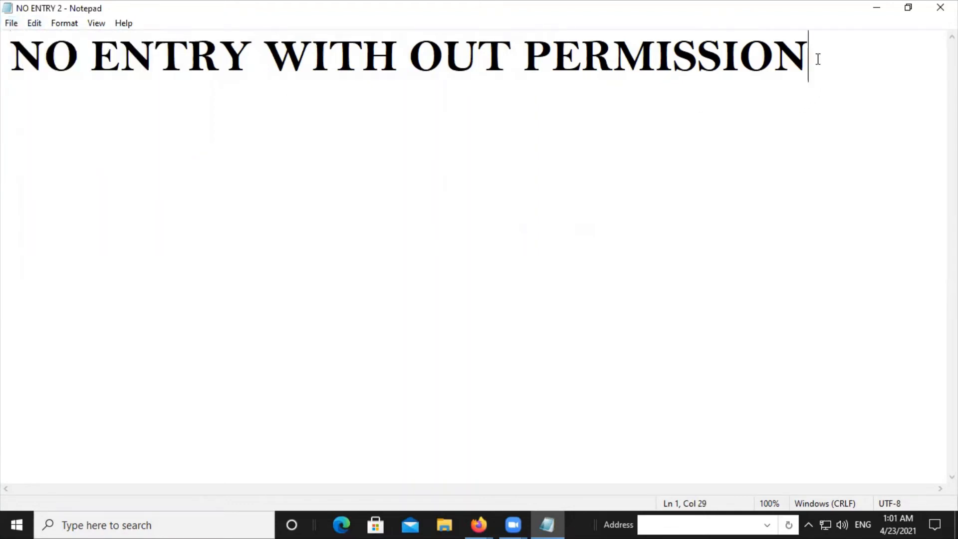
key(Return)
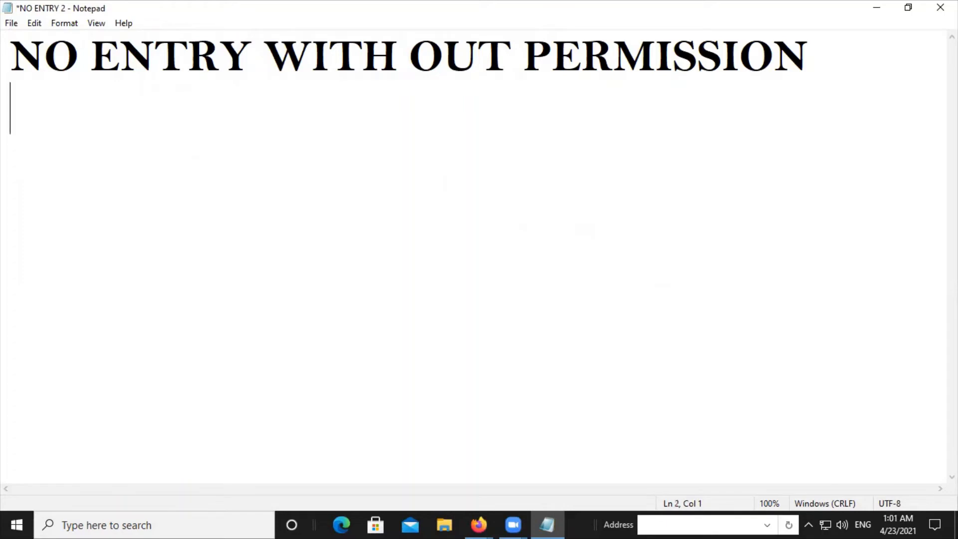
text(TO )
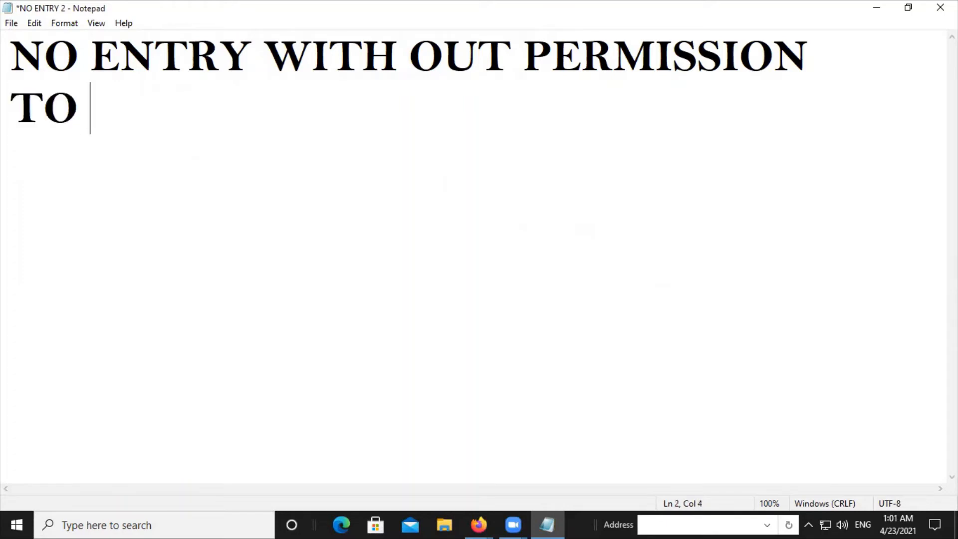
text(R)
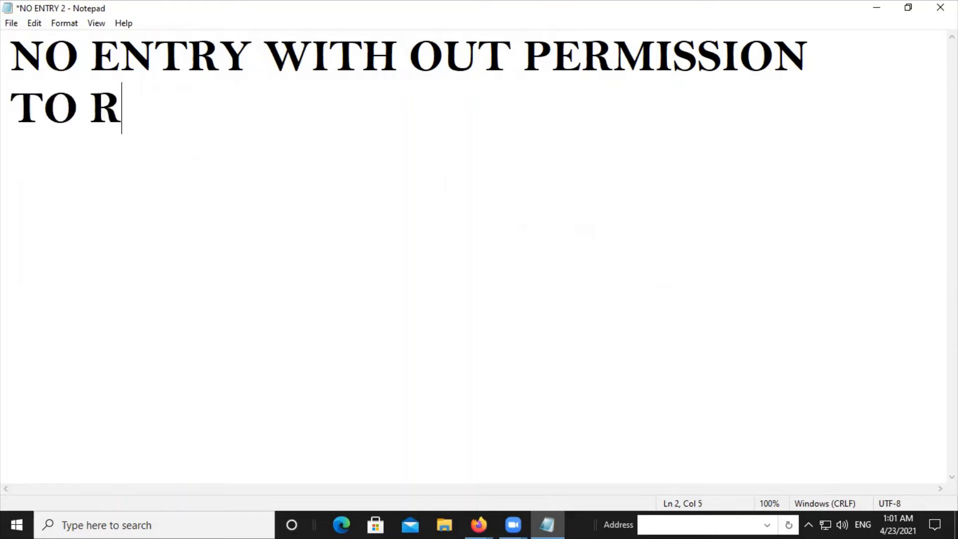
text(OAD)
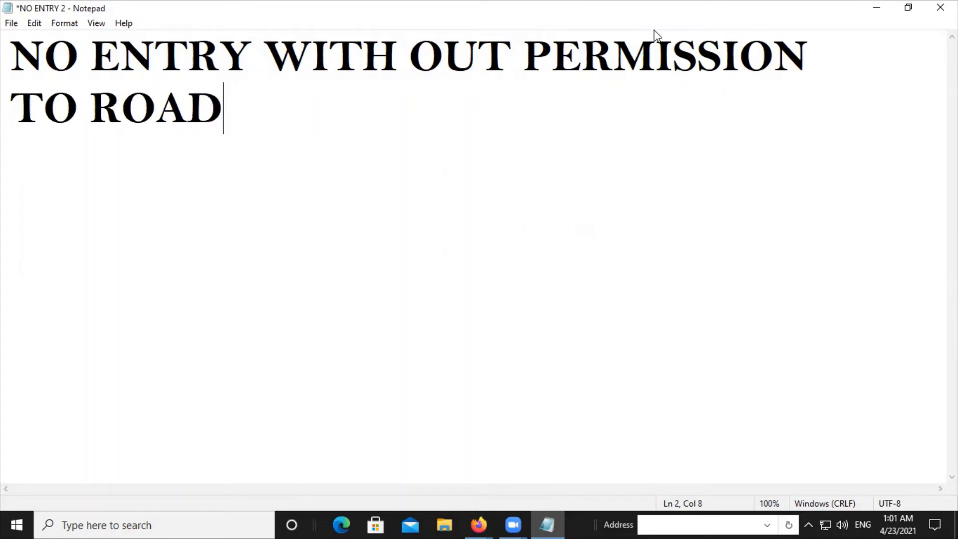
Delete the word ROAD from the second line and undo that deletion.
drag(223, 108, 100, 105)
key(BackSpace)
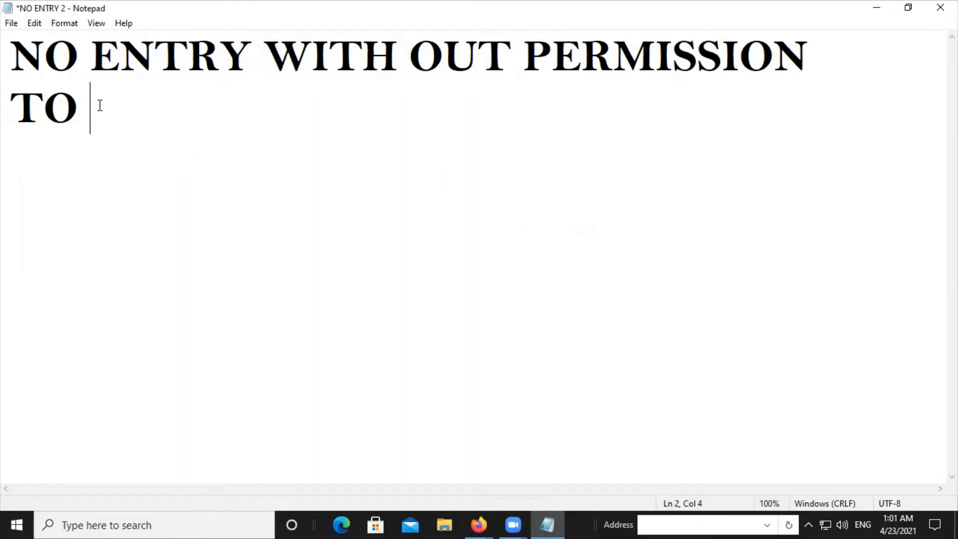
click(36, 25)
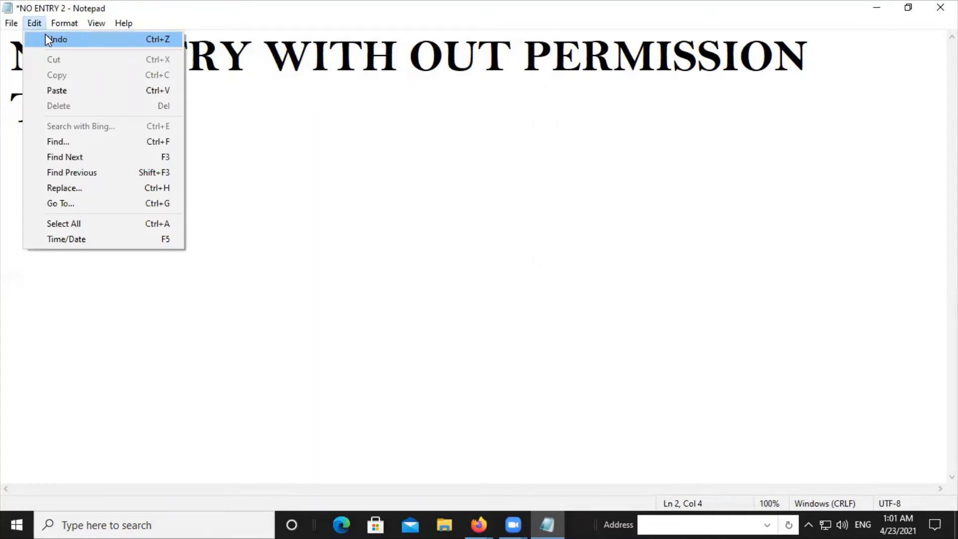
click(48, 40)
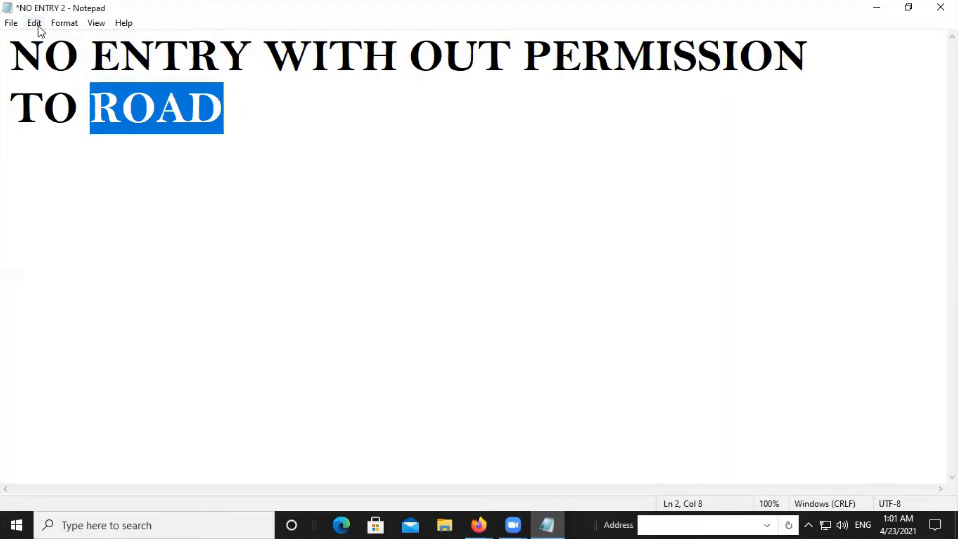
Copy the first line, NO ENTRY WITH OUT PERMISSION, and paste it as the third and fourth lines of the note.
click(37, 26)
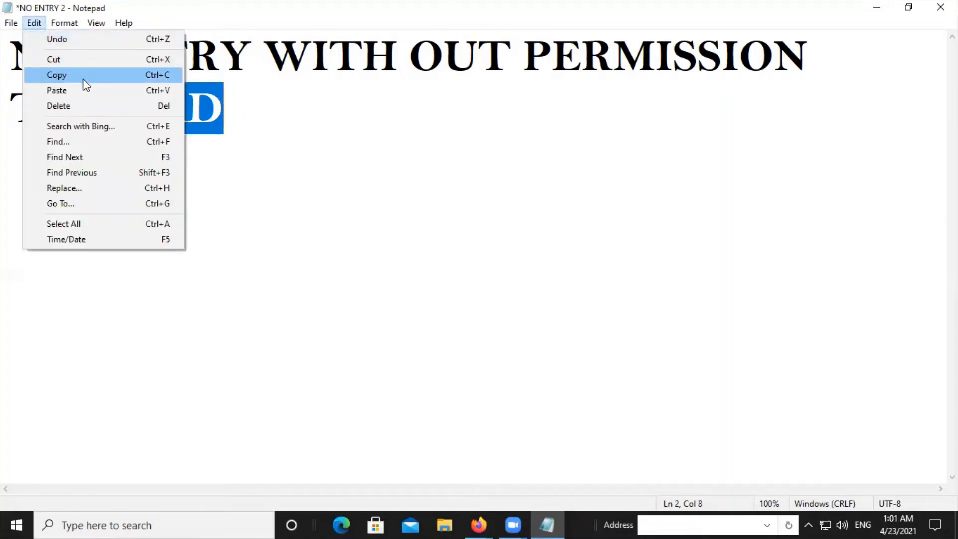
click(265, 144)
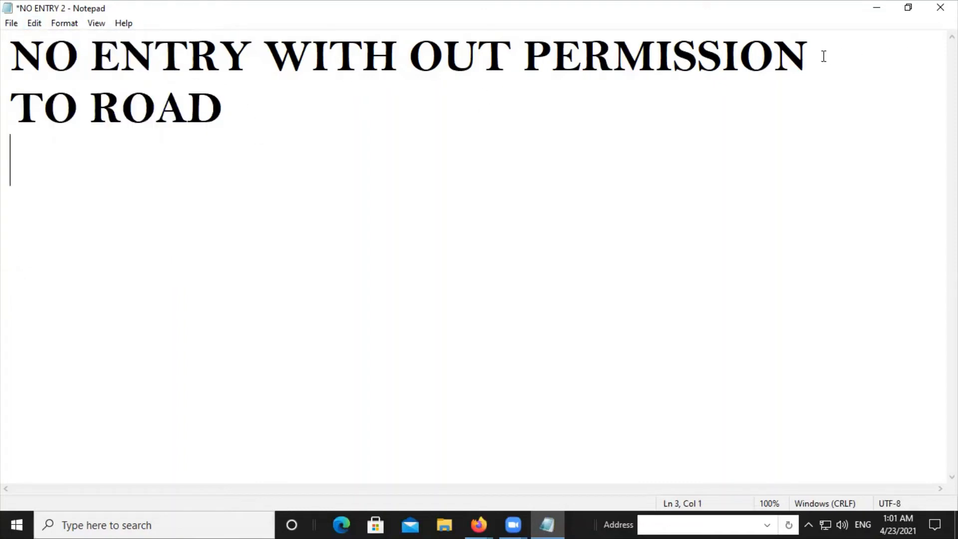
drag(832, 56, 10, 43)
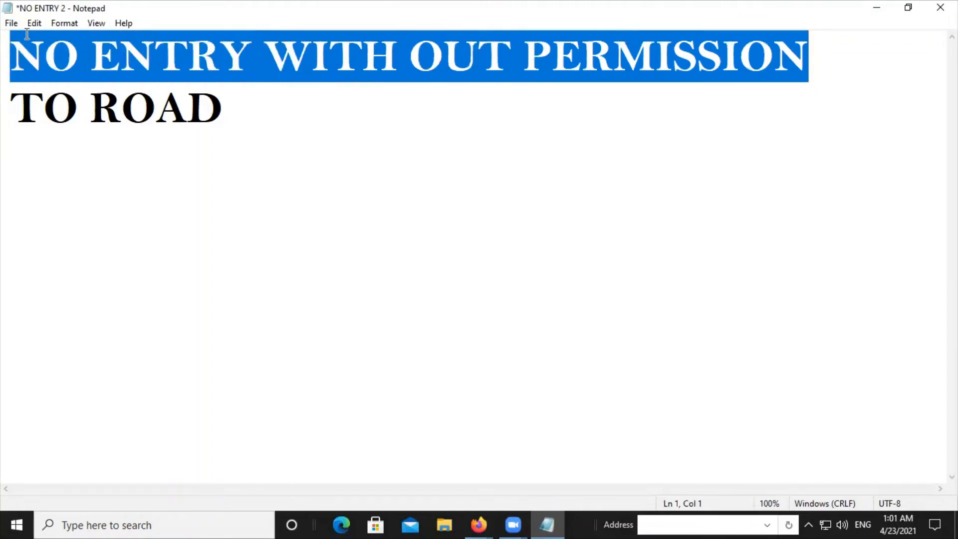
click(30, 24)
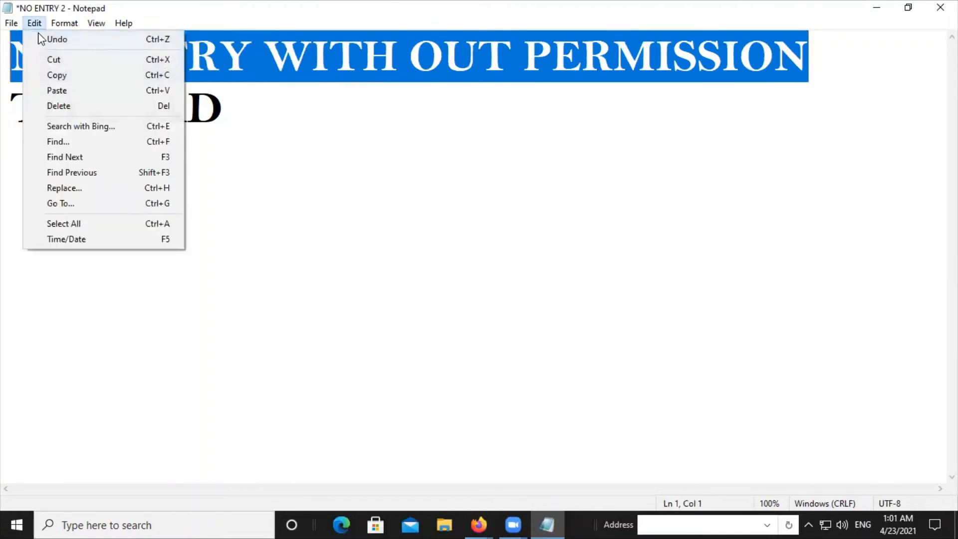
click(53, 74)
click(229, 112)
key(Return)
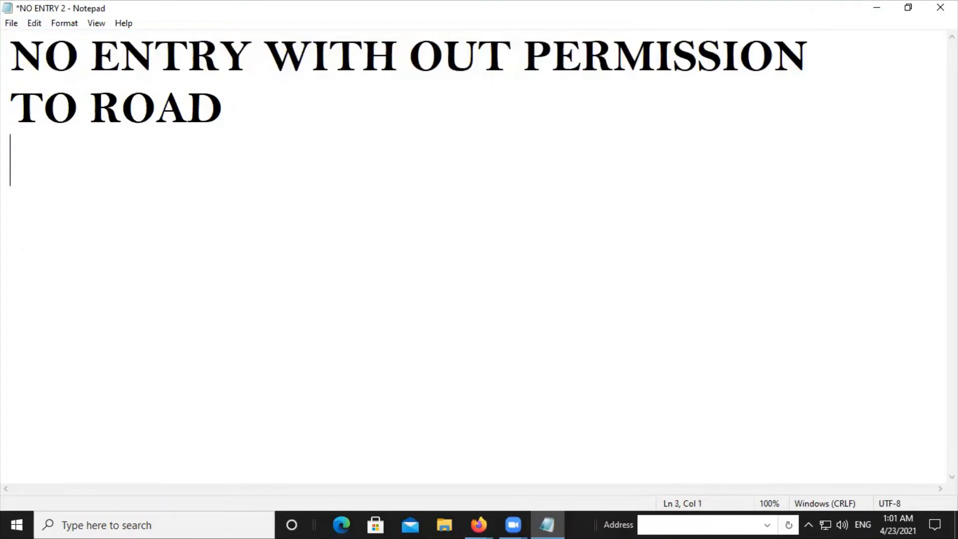
click(34, 23)
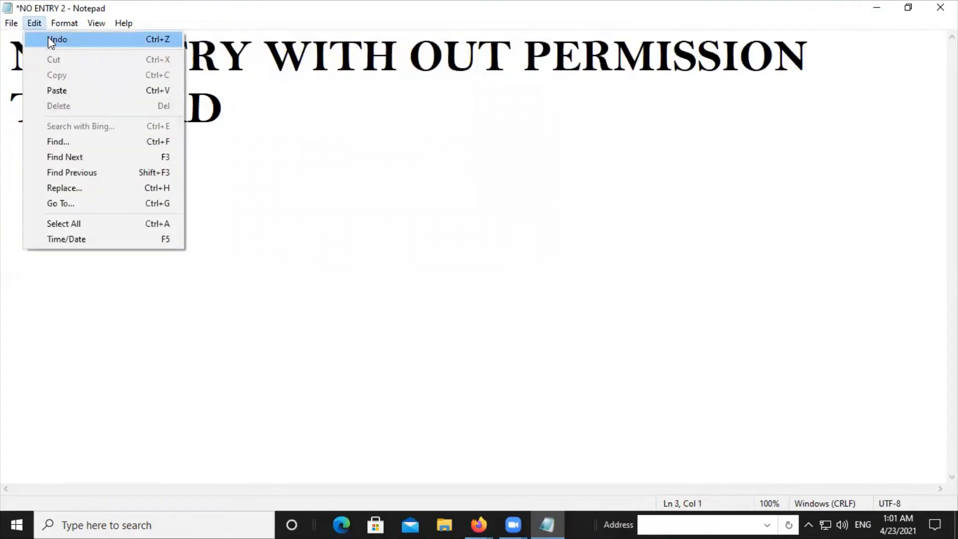
click(55, 88)
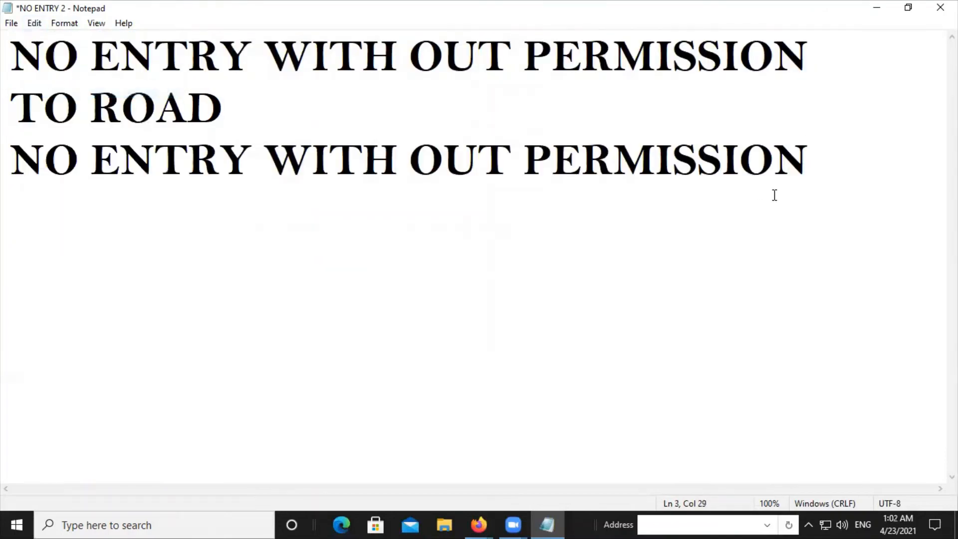
key(Return)
click(33, 24)
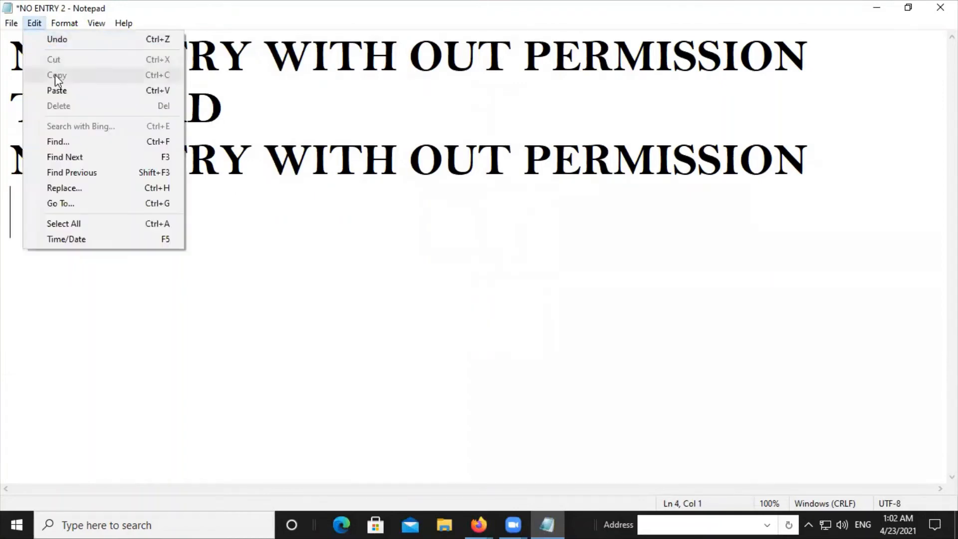
click(59, 91)
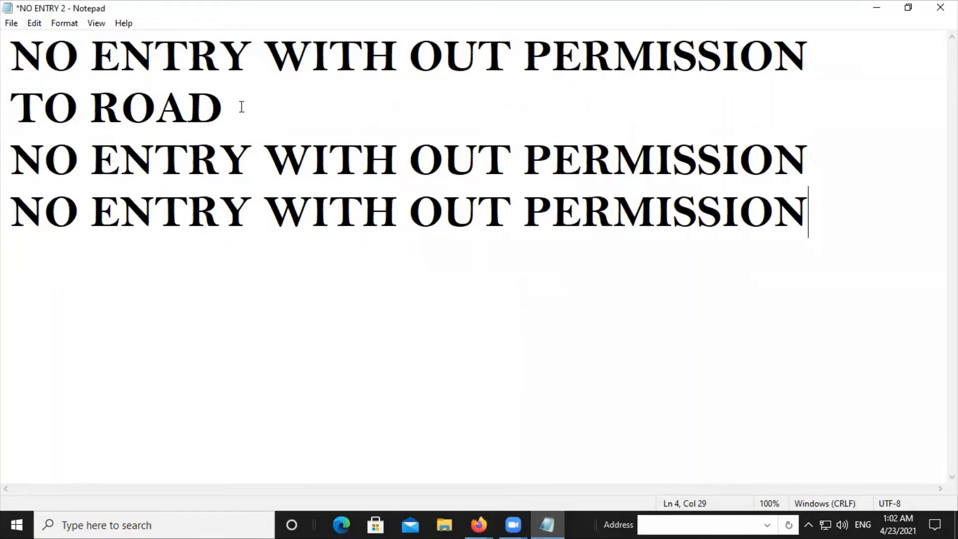
Delete the text TO ROAD from the second line, leaving that line blank.
drag(241, 106, 11, 86)
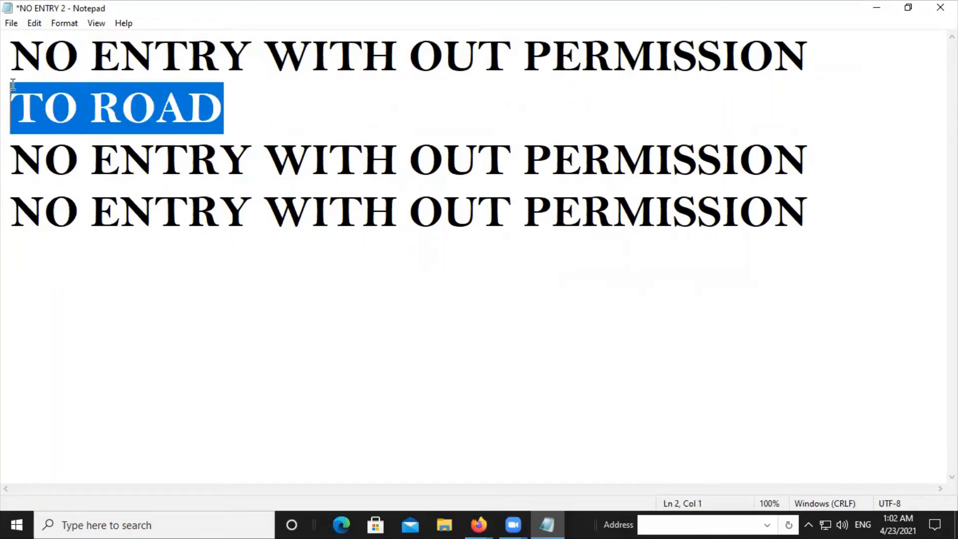
click(34, 23)
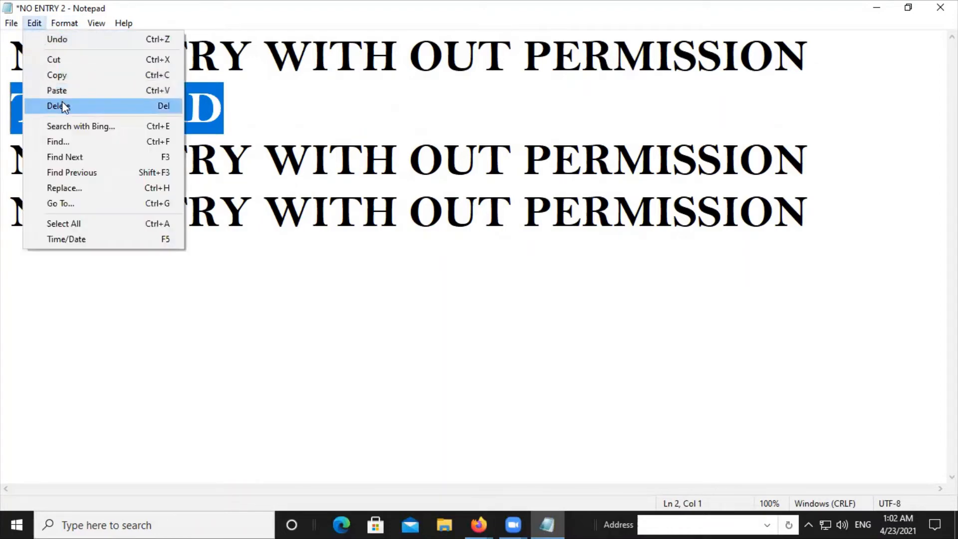
click(59, 106)
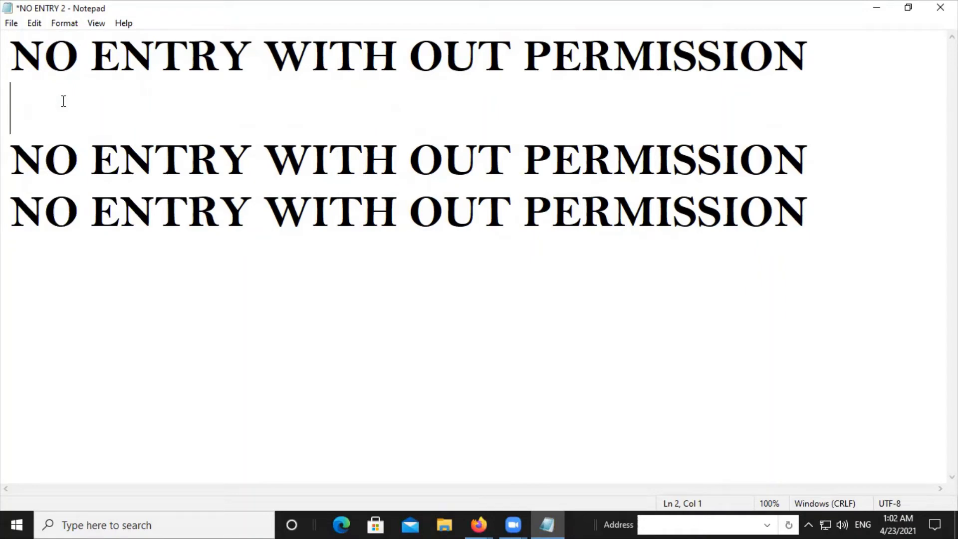
Search the note for NO, first downward through the lines and then upward to the first line.
click(34, 23)
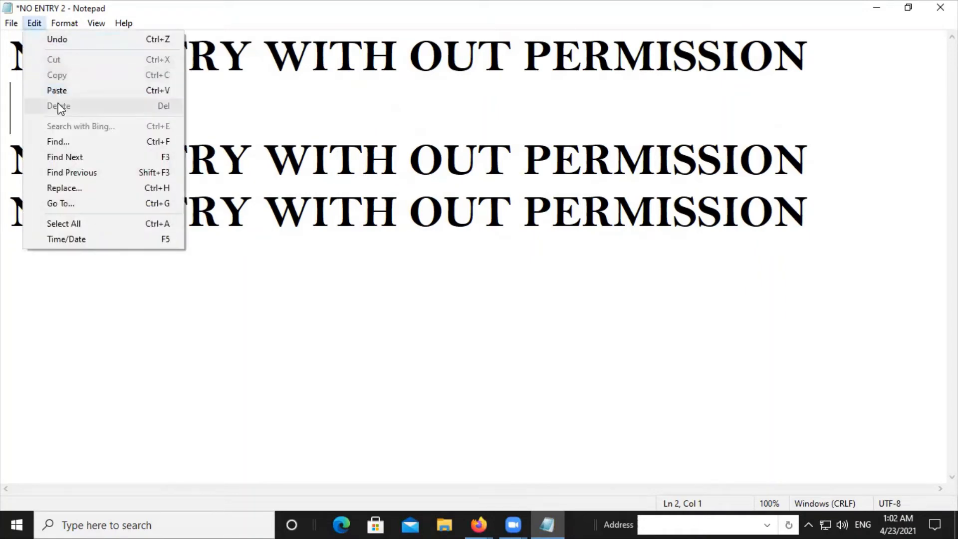
click(69, 139)
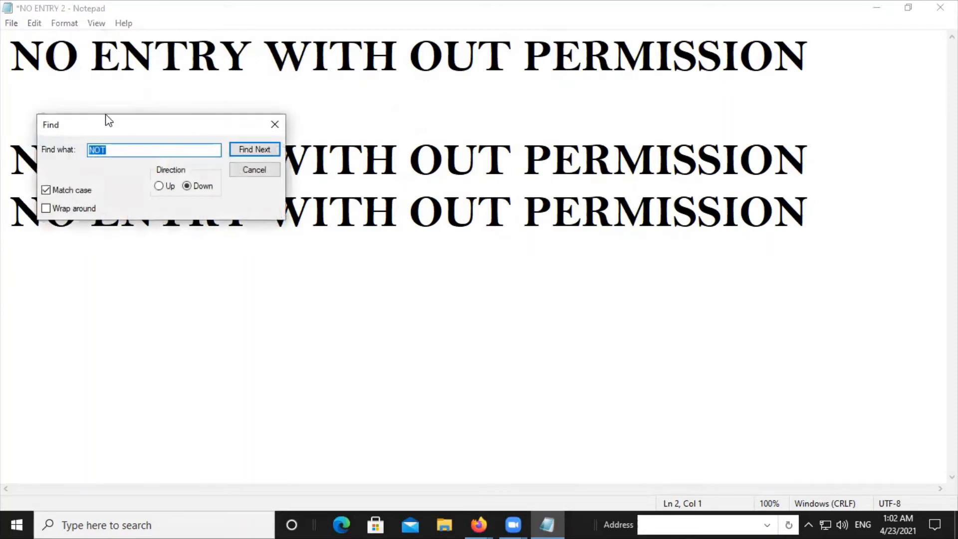
drag(106, 115, 358, 278)
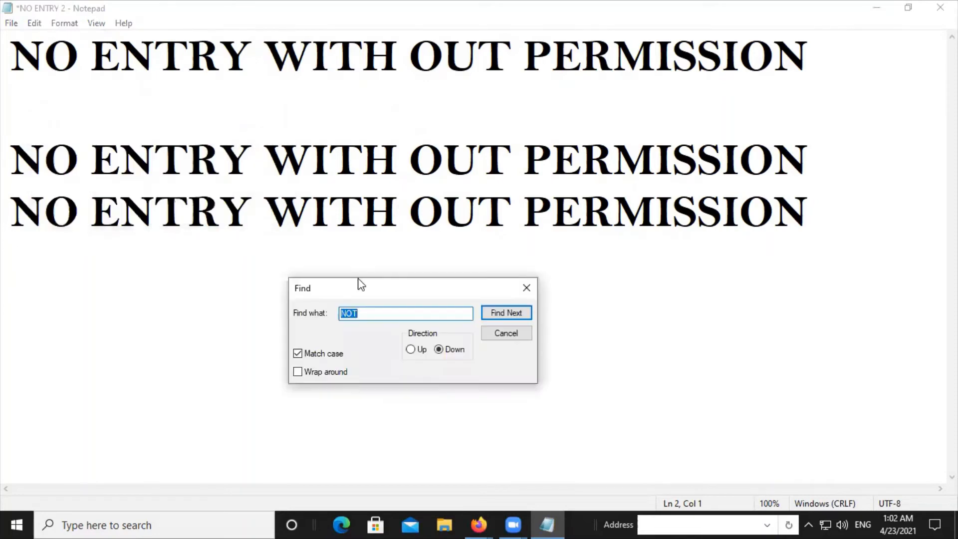
click(368, 312)
key(BackSpace)
click(499, 313)
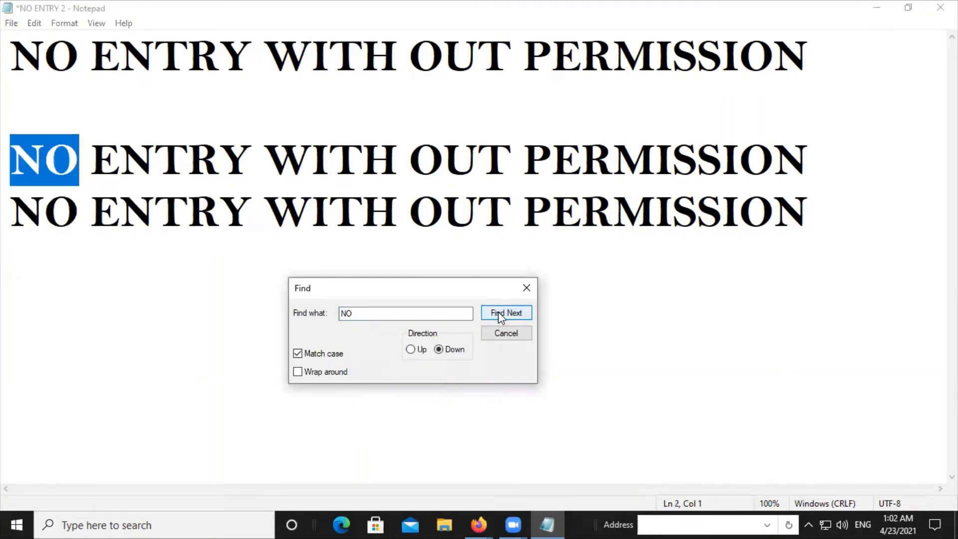
click(500, 314)
click(410, 349)
click(504, 315)
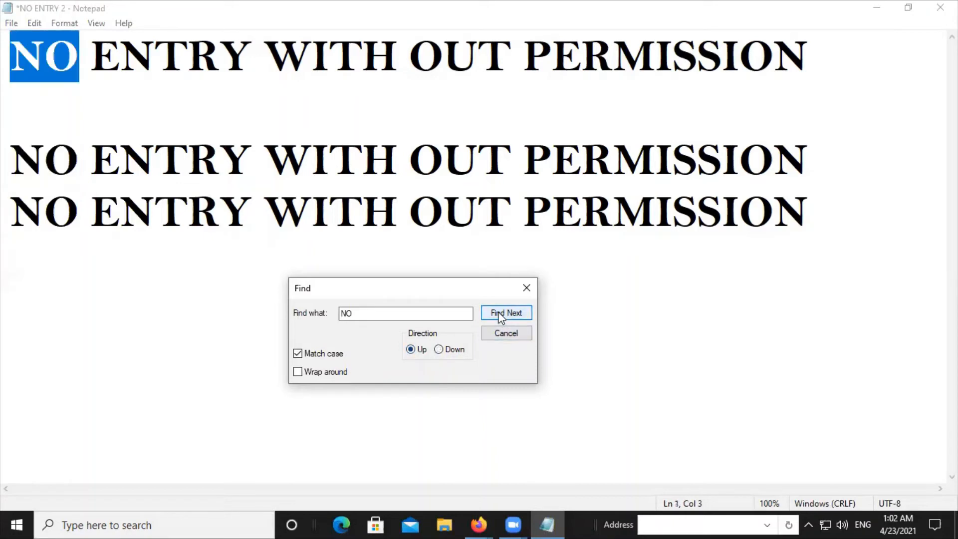
Search downward to the last NO, close the search, and go back to the previous occurrence.
click(448, 351)
click(509, 313)
click(509, 313)
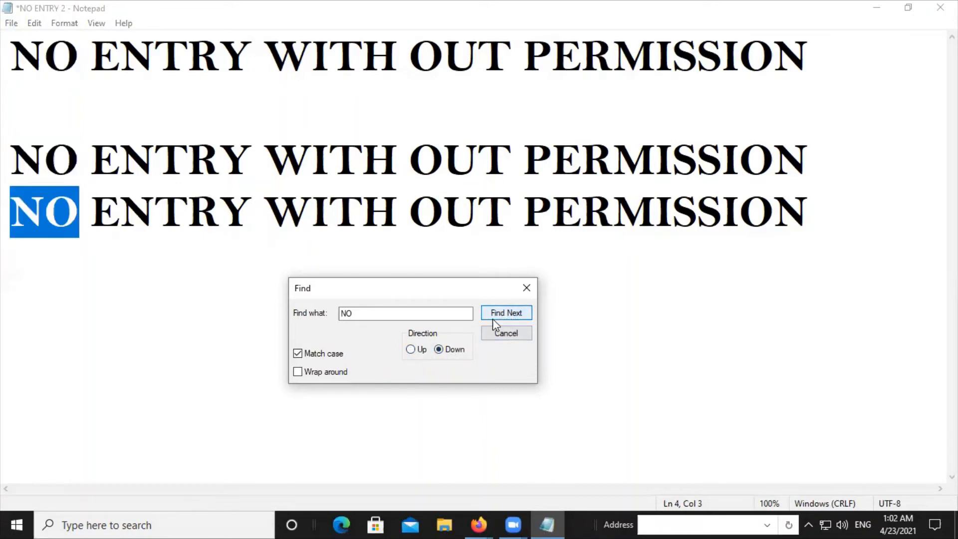
click(499, 336)
click(33, 23)
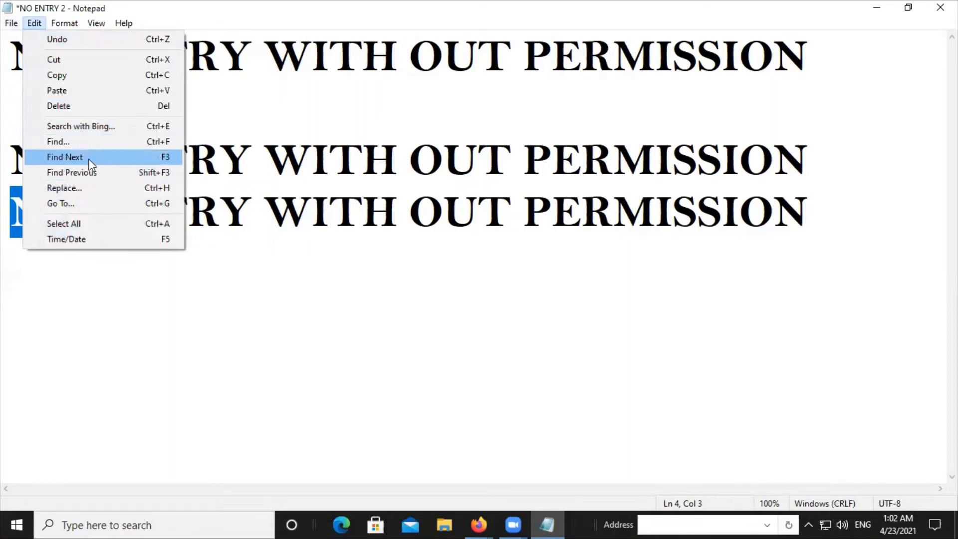
click(91, 172)
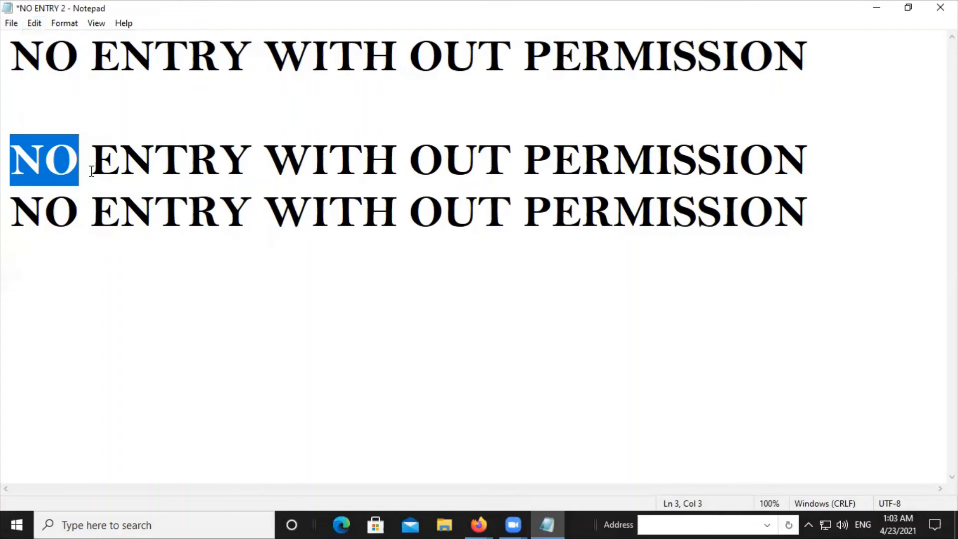
Replace every occurrence of NO with NOT throughout the note and close the replacement dialog.
click(34, 23)
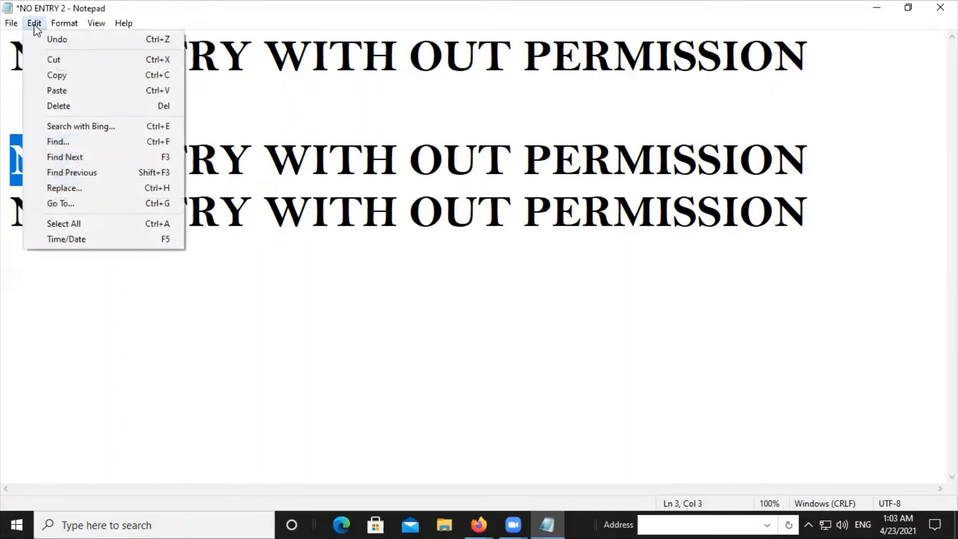
click(60, 188)
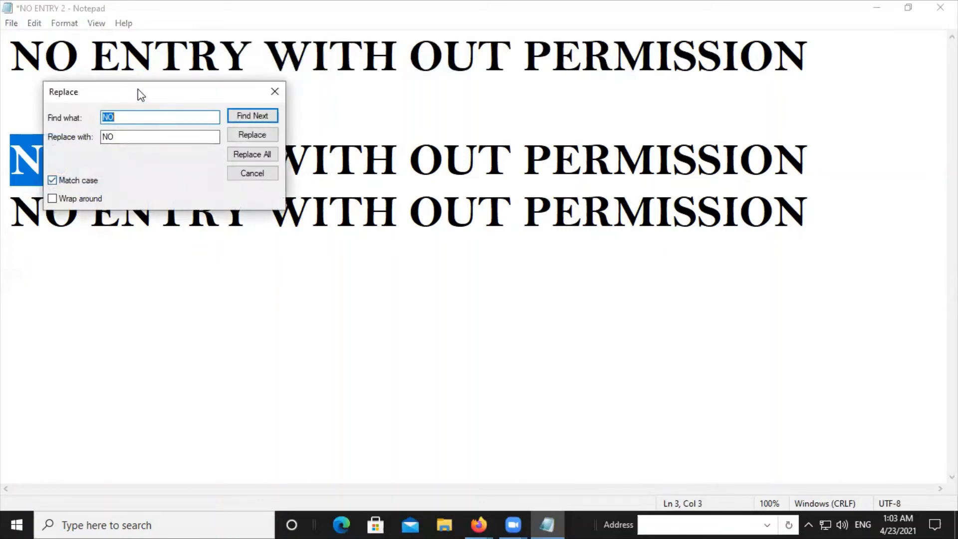
drag(138, 89, 389, 248)
click(387, 274)
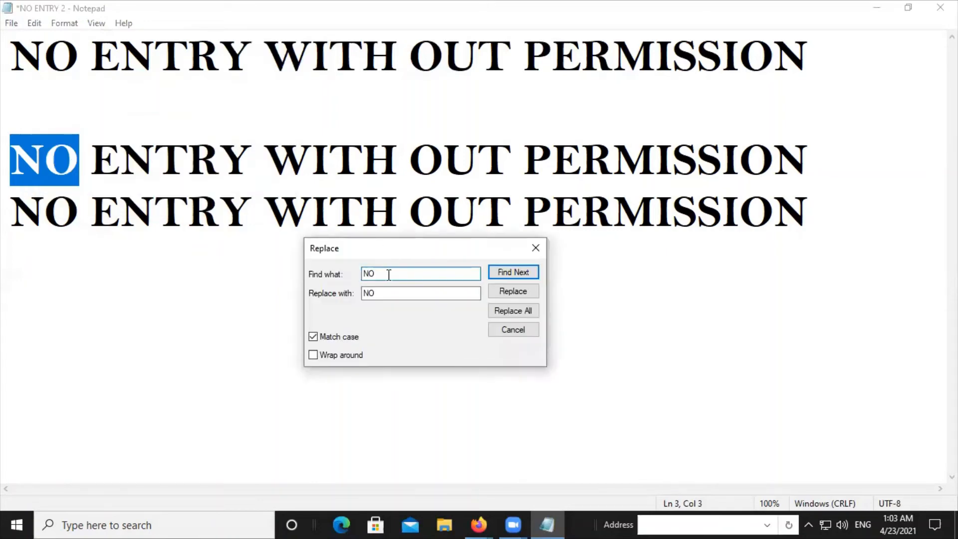
click(381, 293)
text(T)
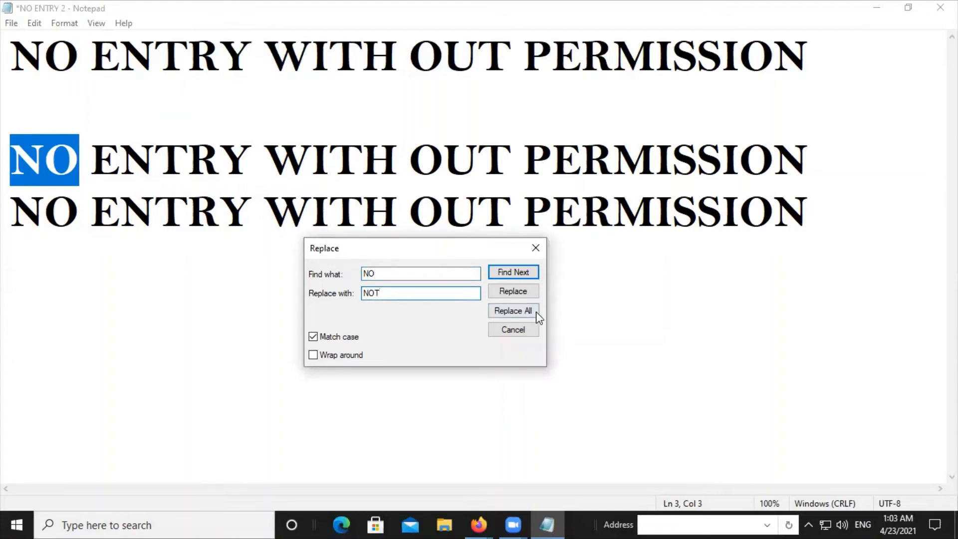
click(522, 315)
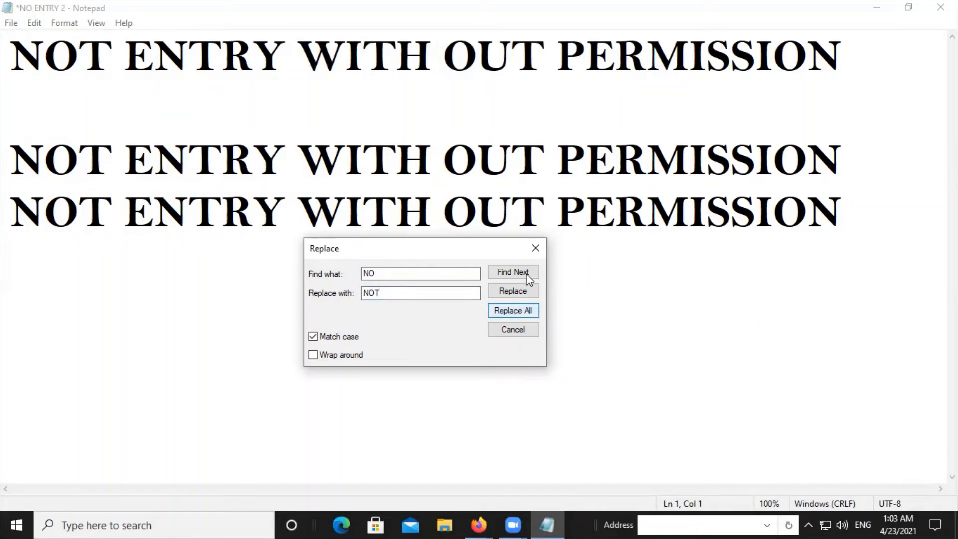
click(535, 248)
Search downward for the word NOT, starting from the beginning of the note.
click(39, 22)
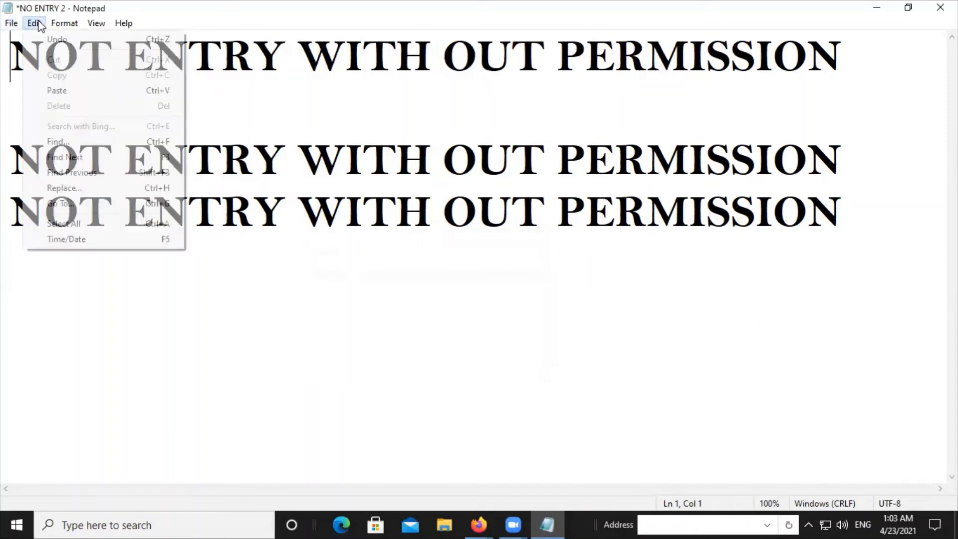
click(55, 135)
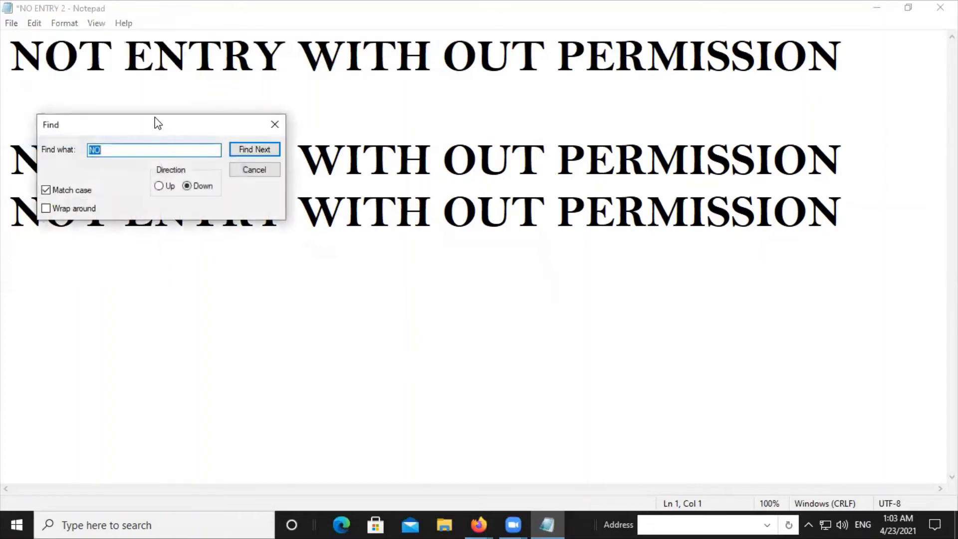
drag(175, 127, 411, 238)
click(357, 260)
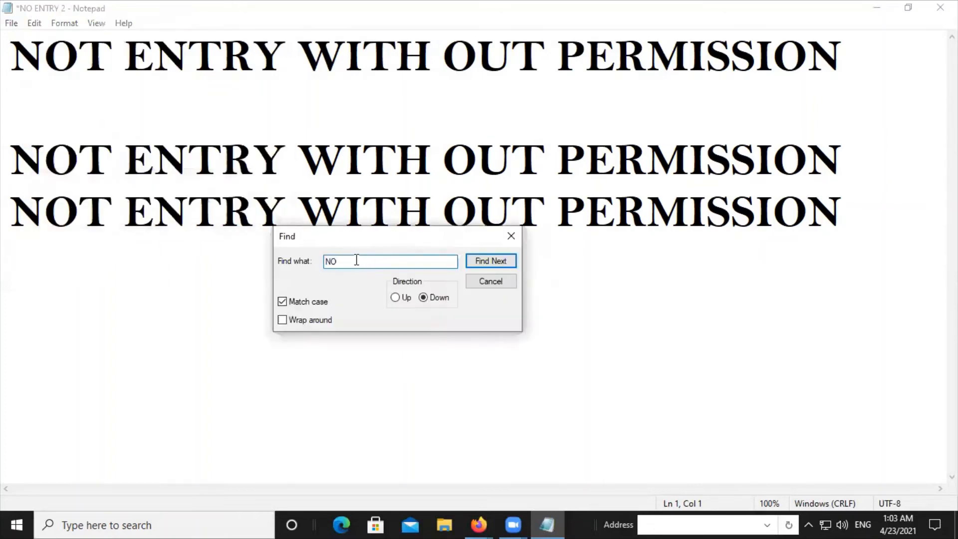
text(T)
click(509, 260)
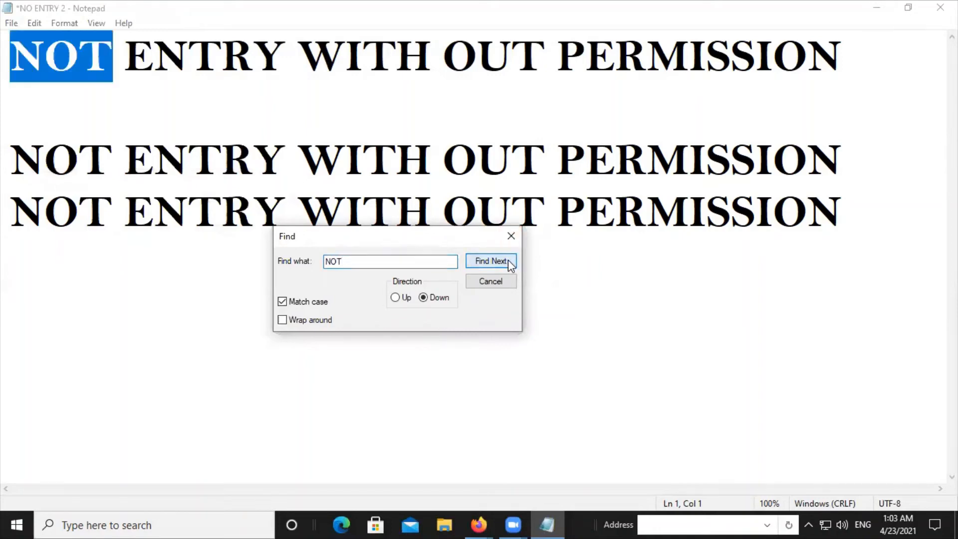